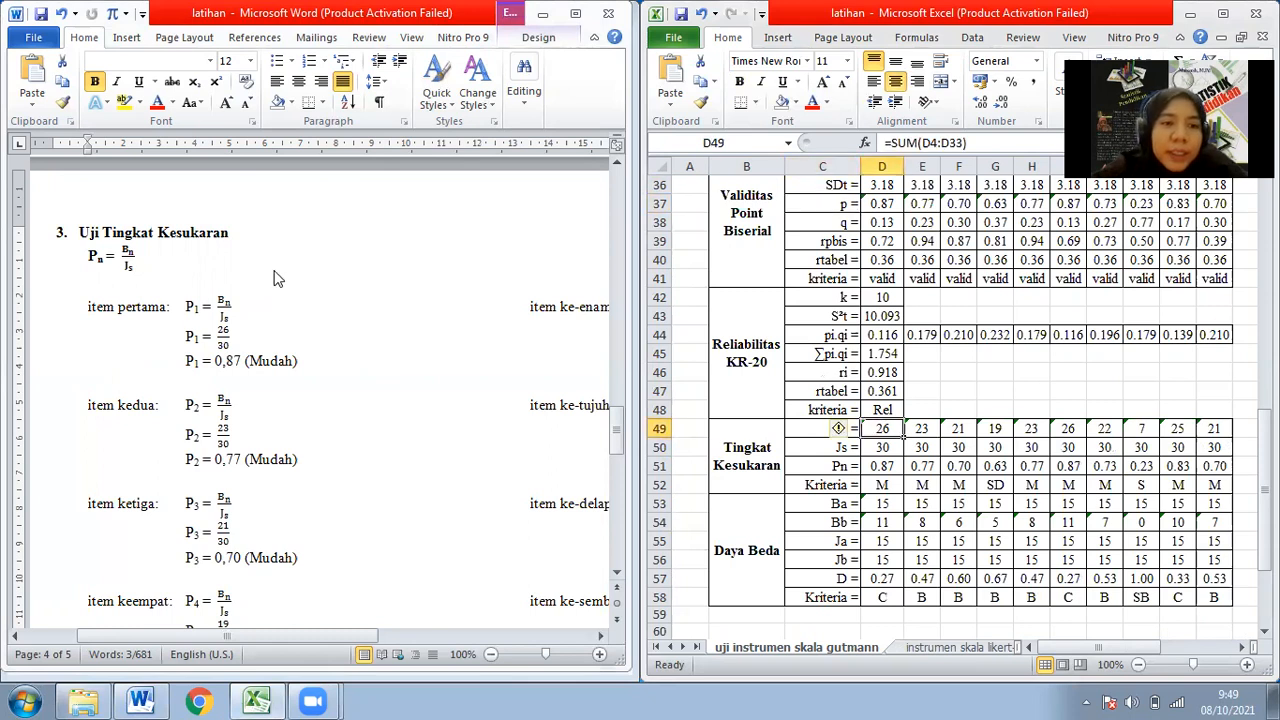
Enter =SUM(D4:D33) in D49 to total the correct answers (Bn) for item 1.
click(882, 450)
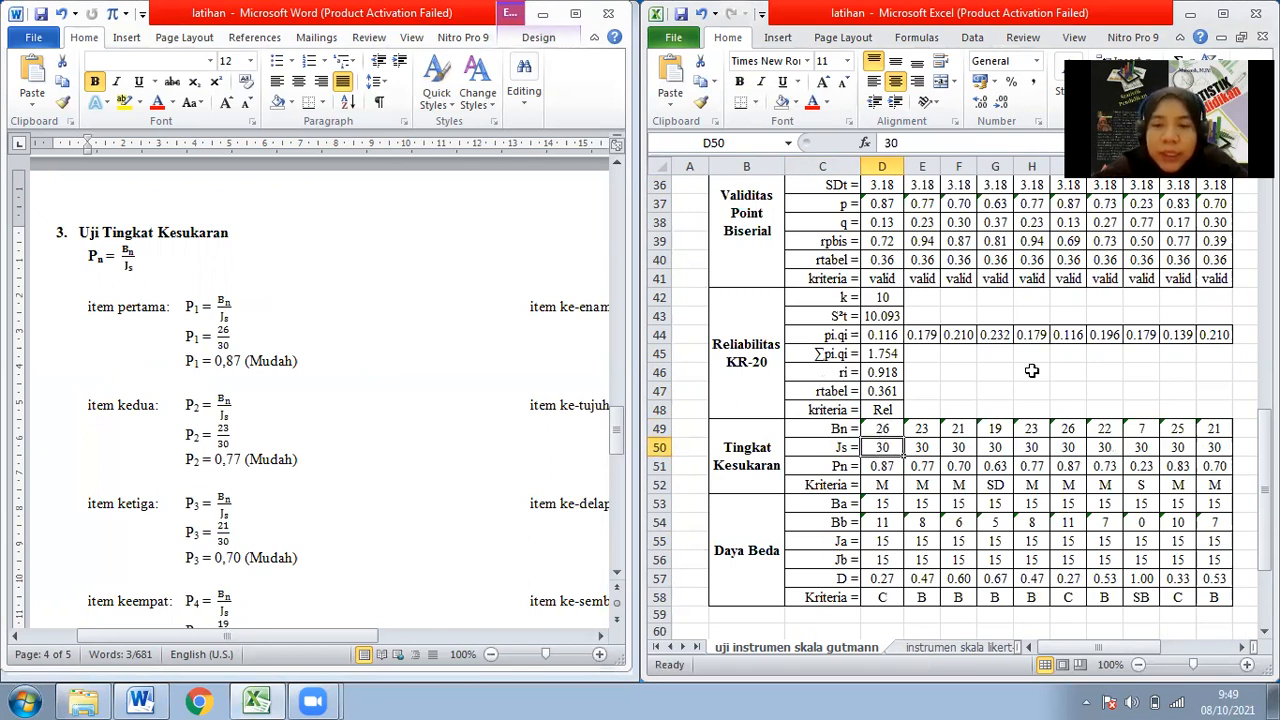
key(Up)
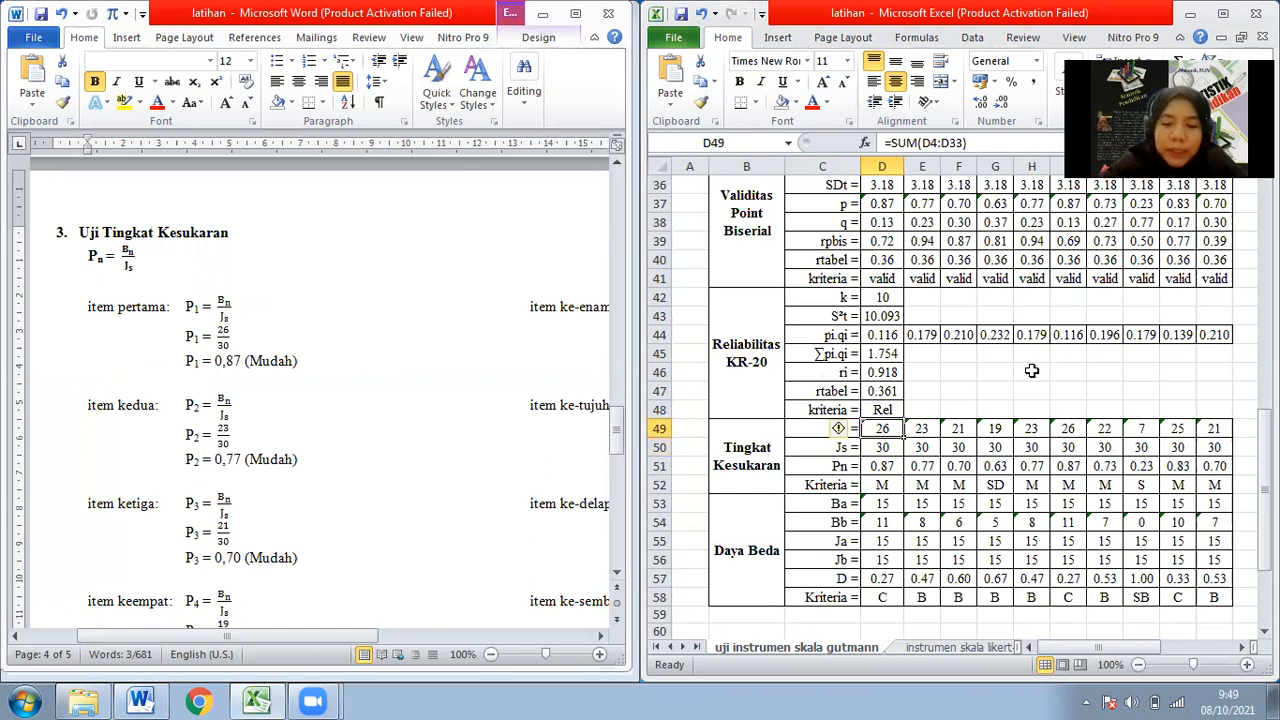
text(=sum)
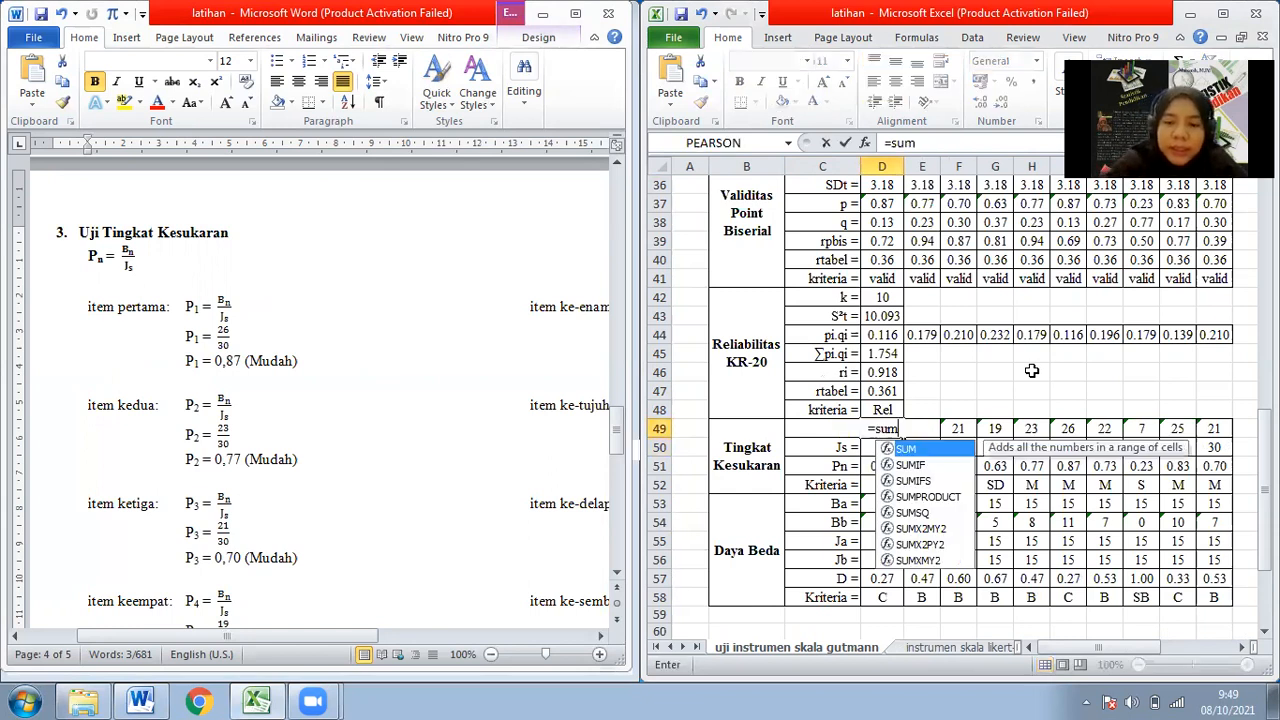
text(()
key(ctrl+Up)
key(Down)
key(shift+Down)
key(ctrl+shift+Down)
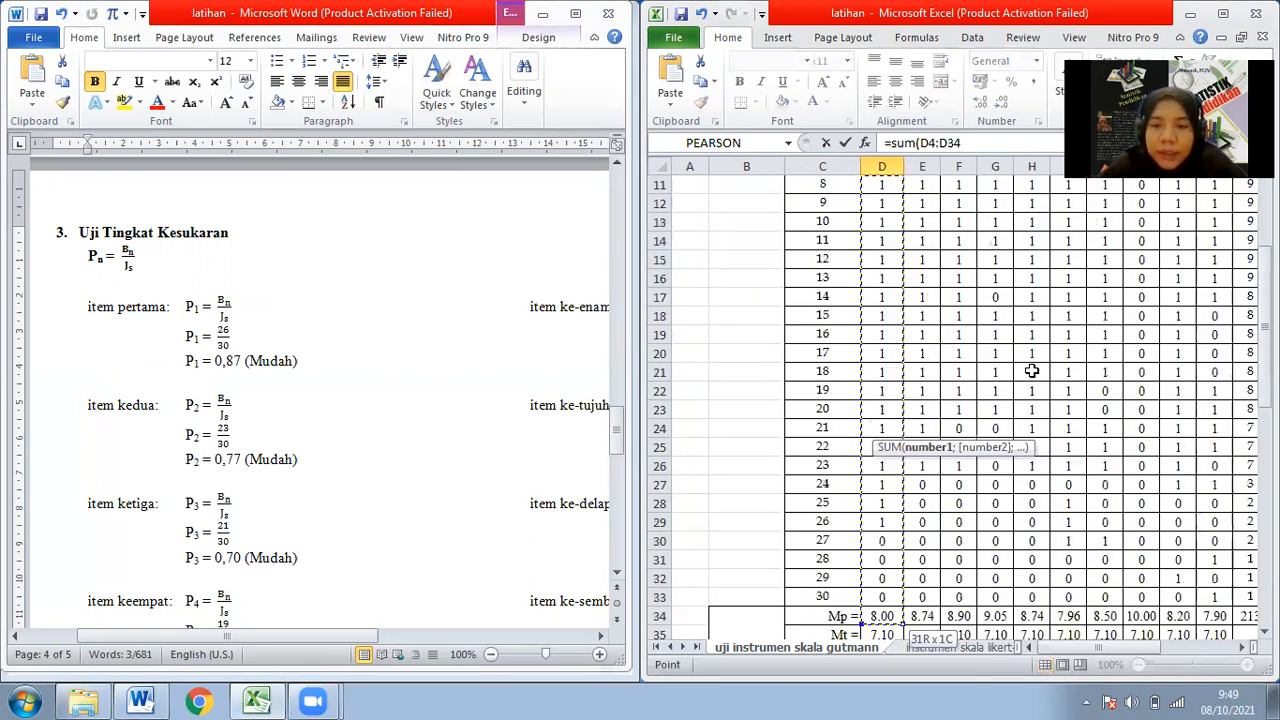
key(shift+Up)
text())
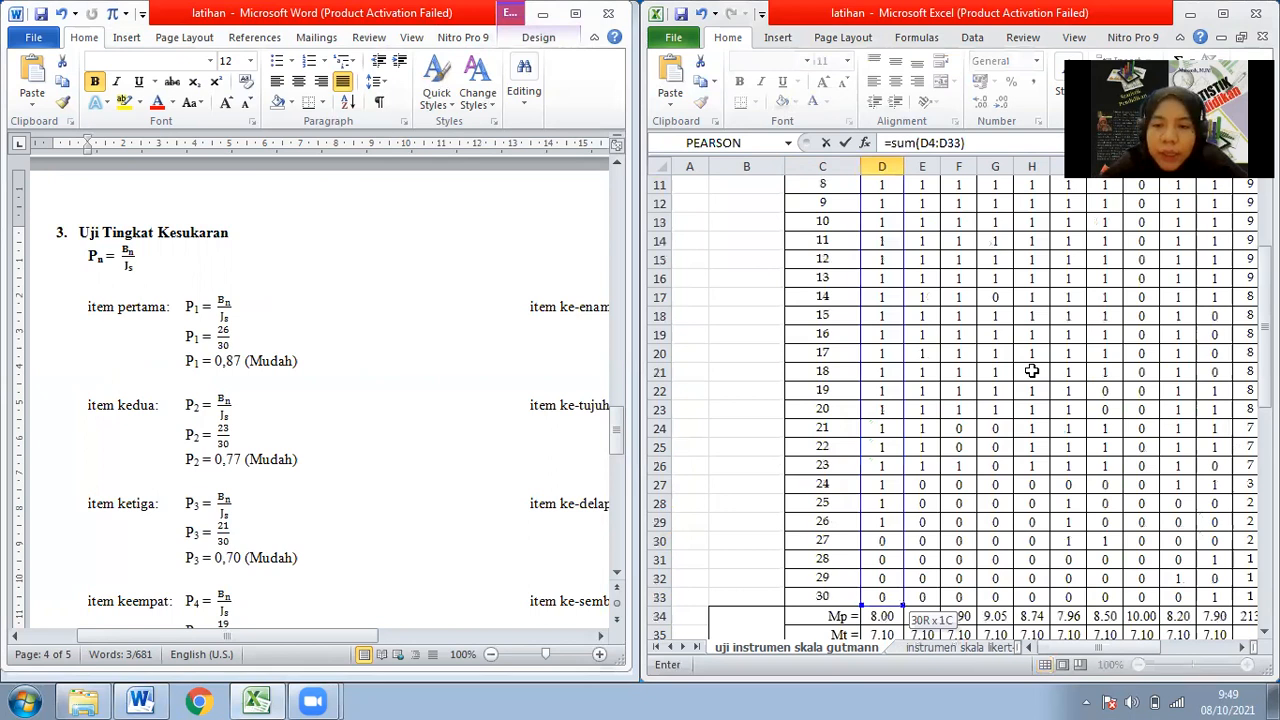
key(ctrl+Return)
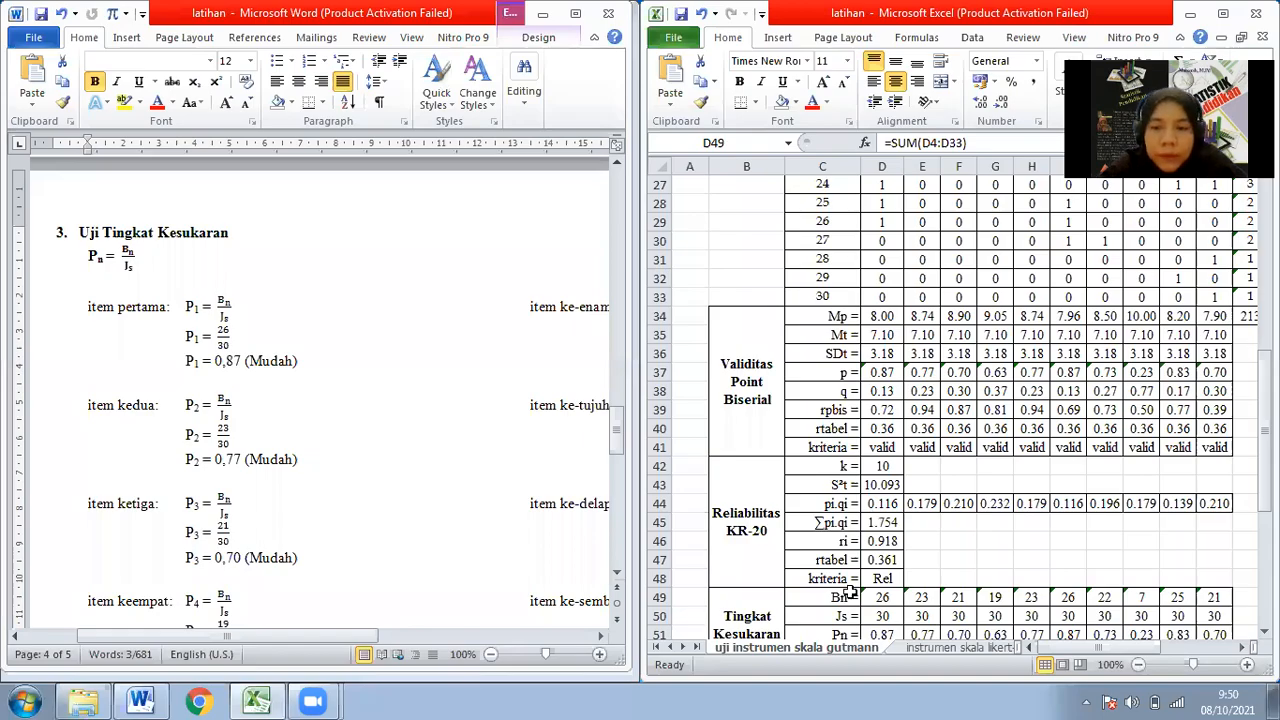
Calculate item 1's difficulty index (Pn) in D51 with =D49/D50 and save the workbook.
click(870, 616)
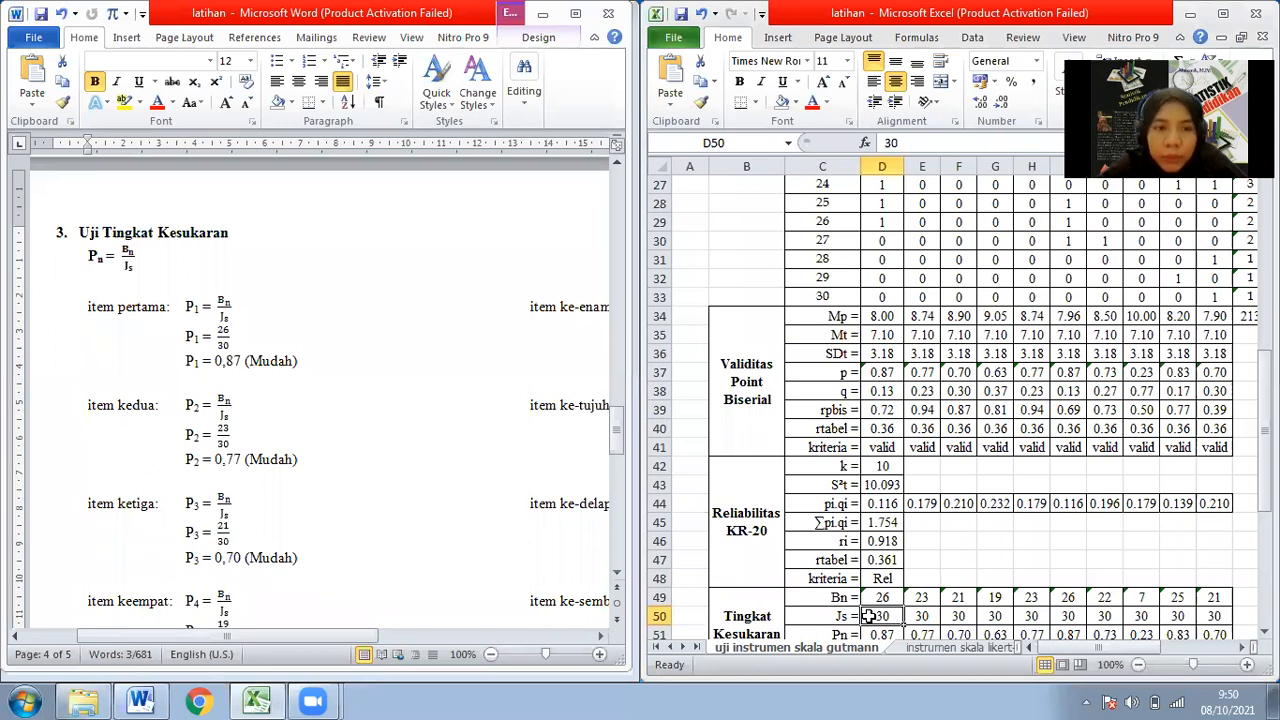
key(Return)
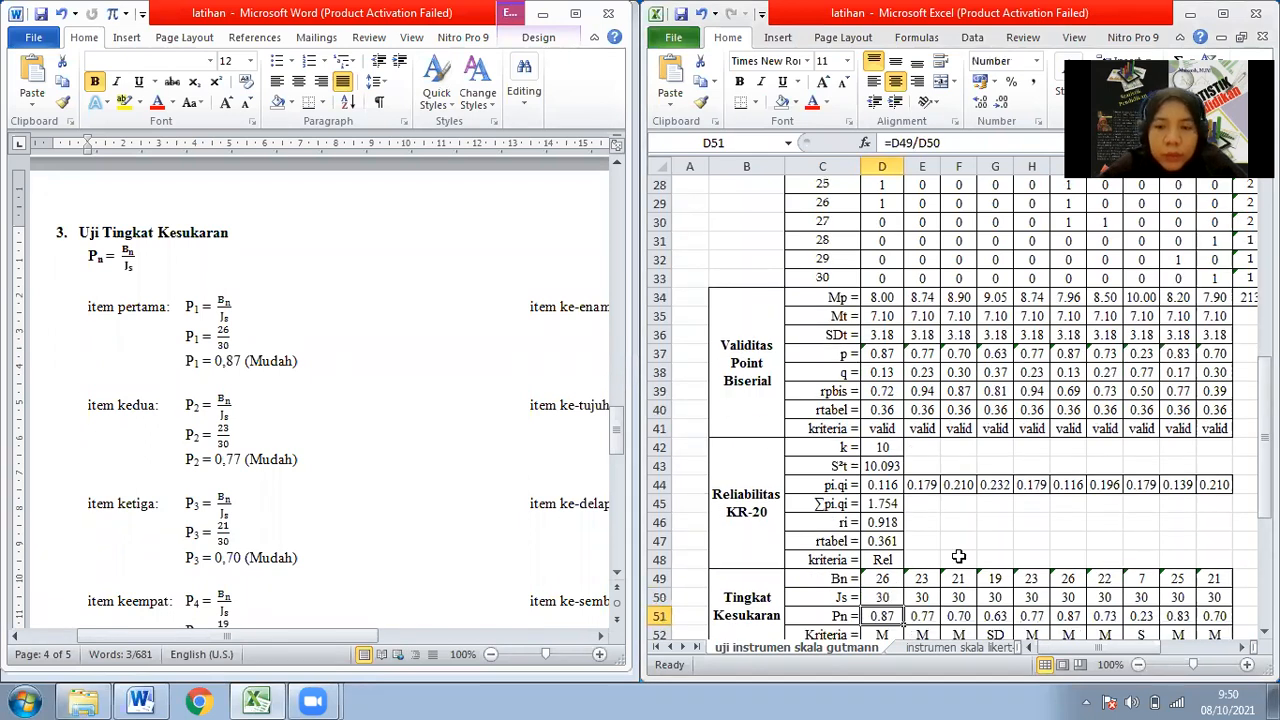
text(=)
key(Up)
key(Up)
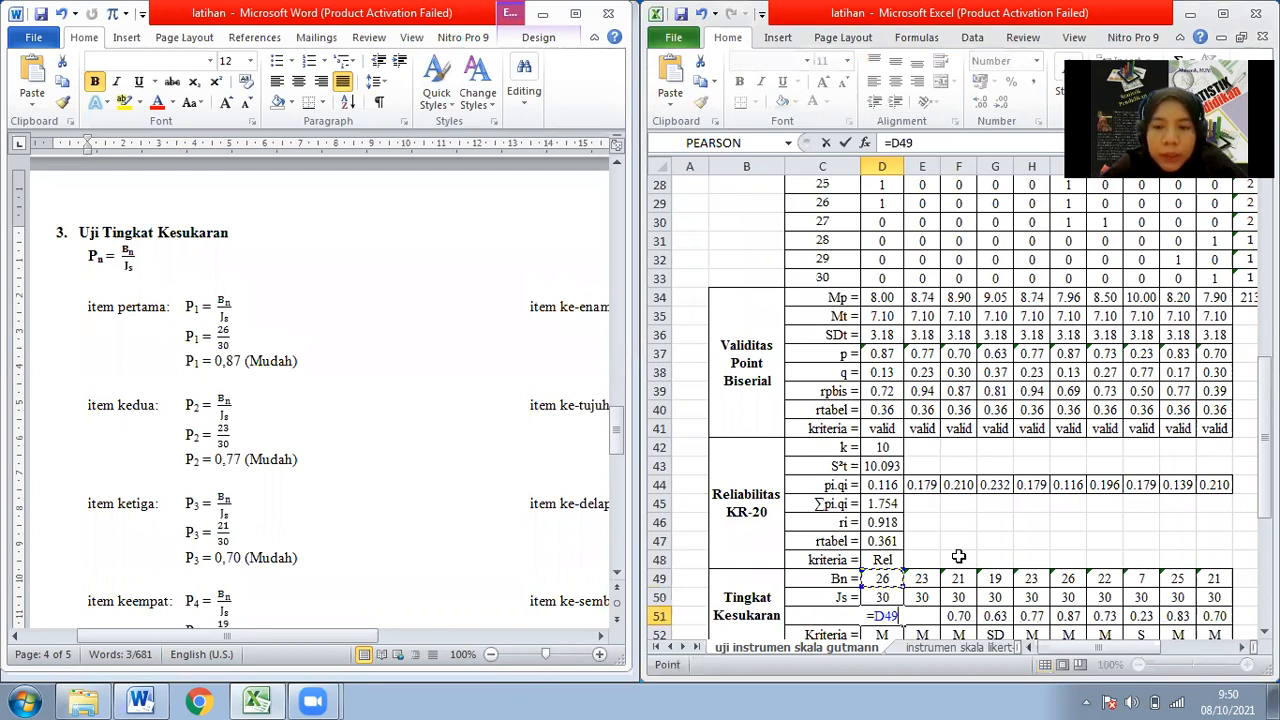
text(/)
key(Up)
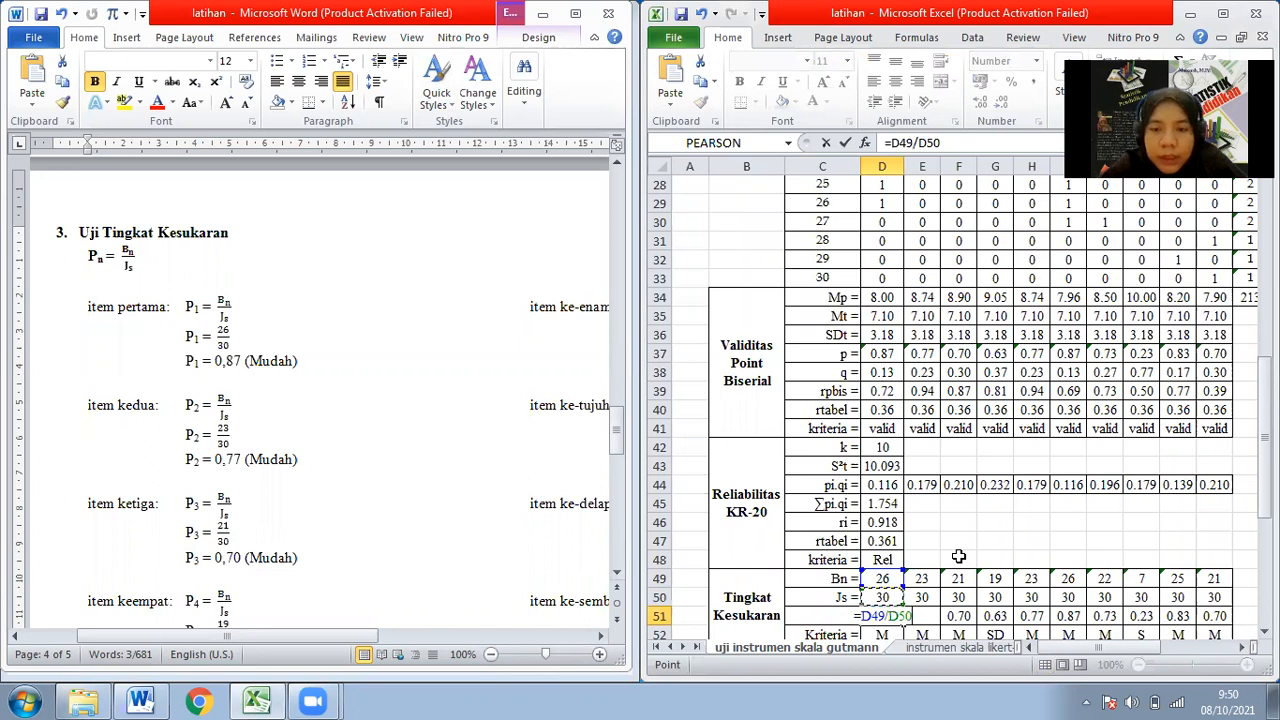
key(Return)
key(Up)
key(Left)
key(ctrl+s)
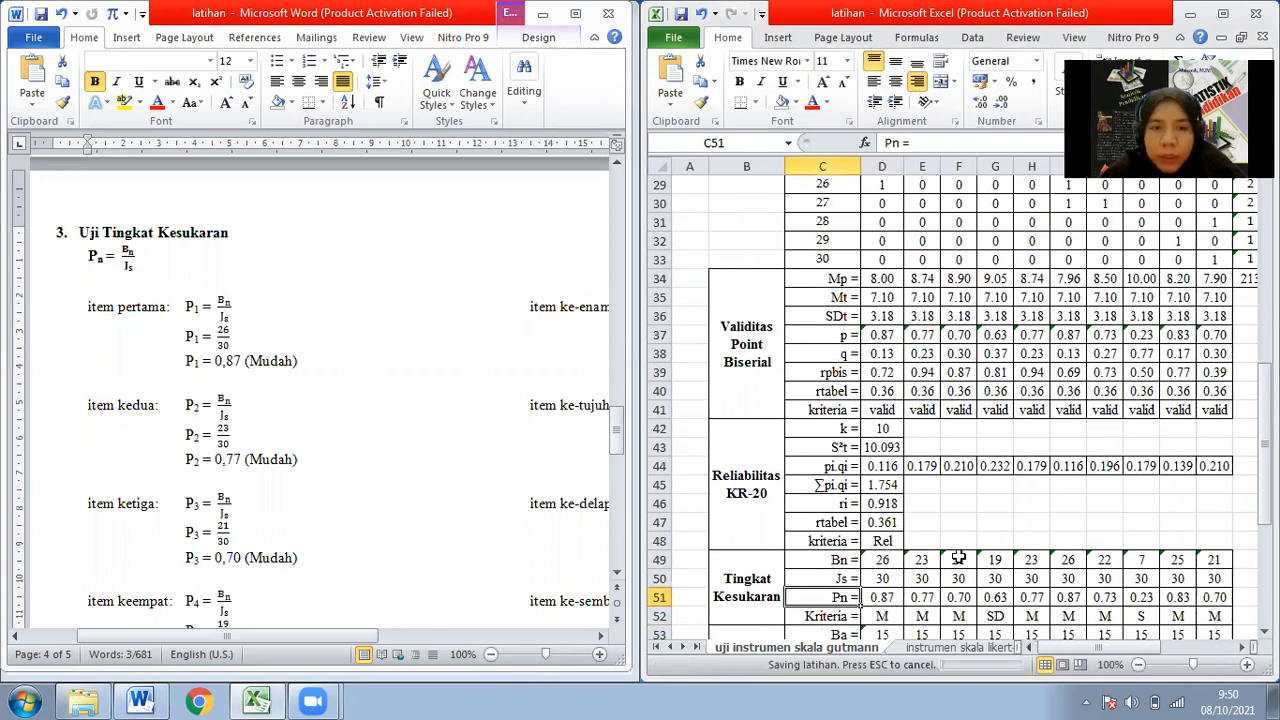
Examine the nested IF formula that assigns the difficulty criterion in D52, leaving it unedited.
key(Right)
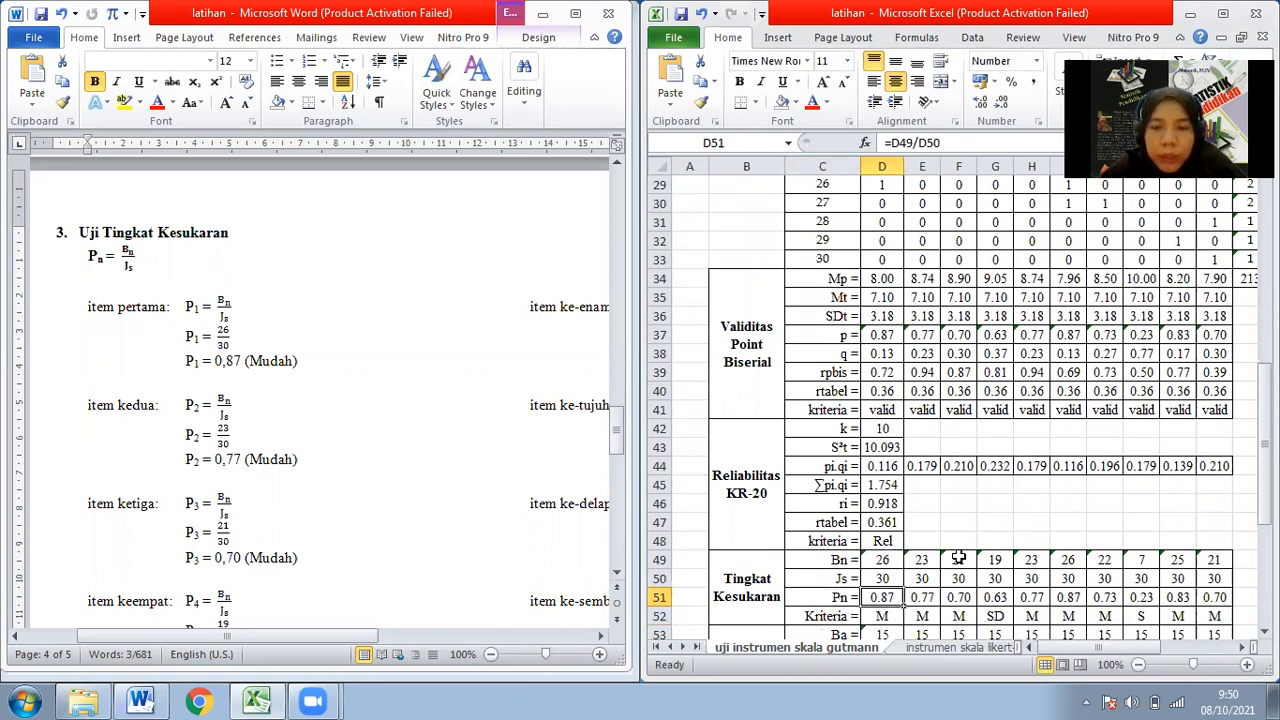
key(Down)
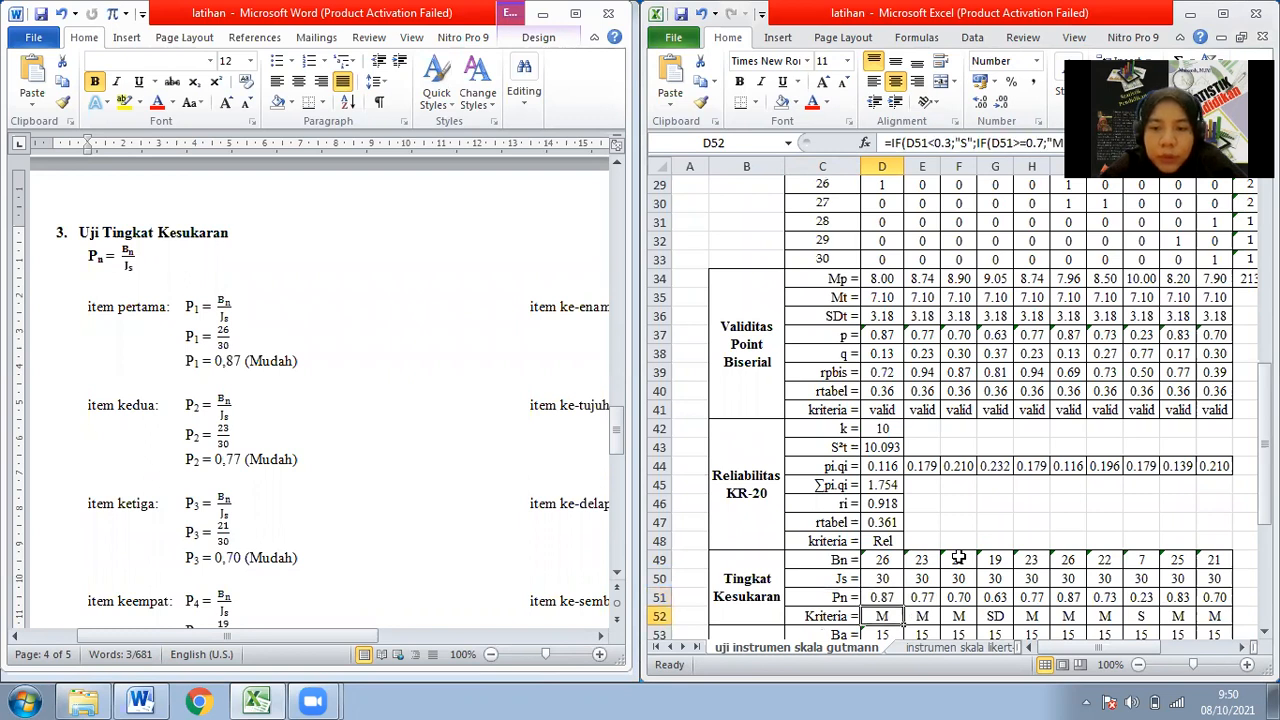
scroll(958, 558, down, 1)
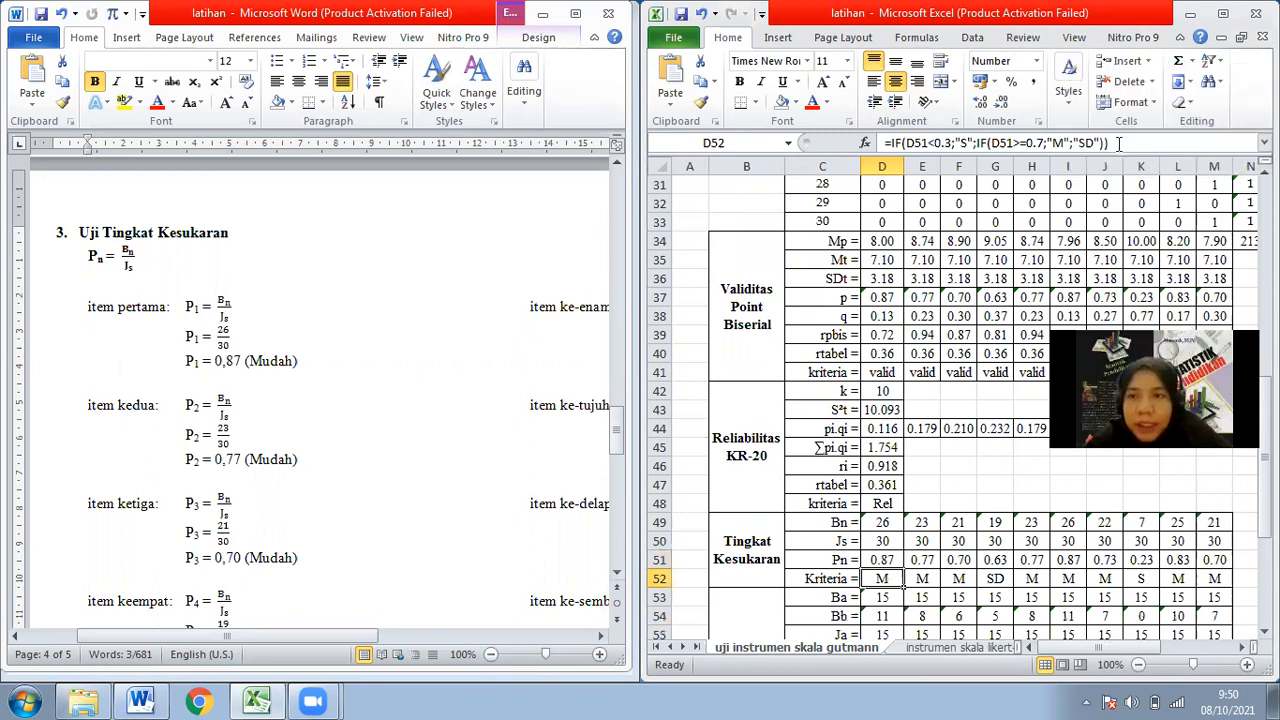
drag(1114, 143, 793, 147)
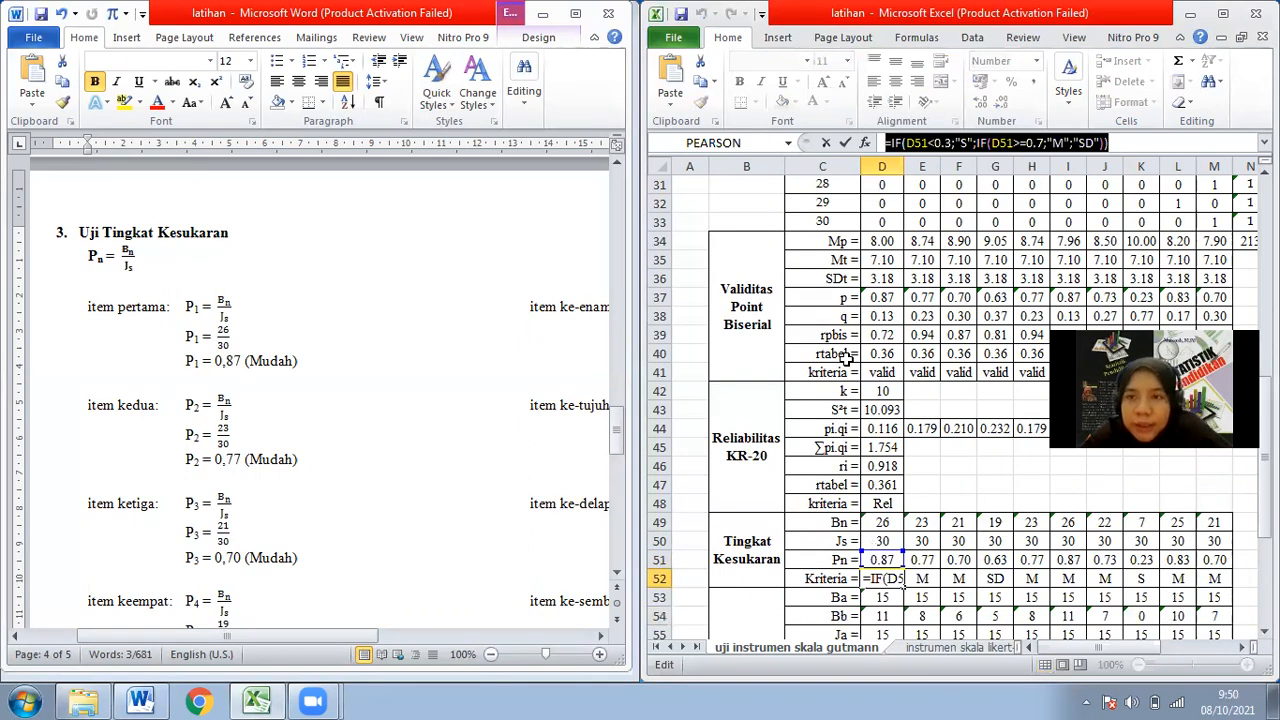
key(Escape)
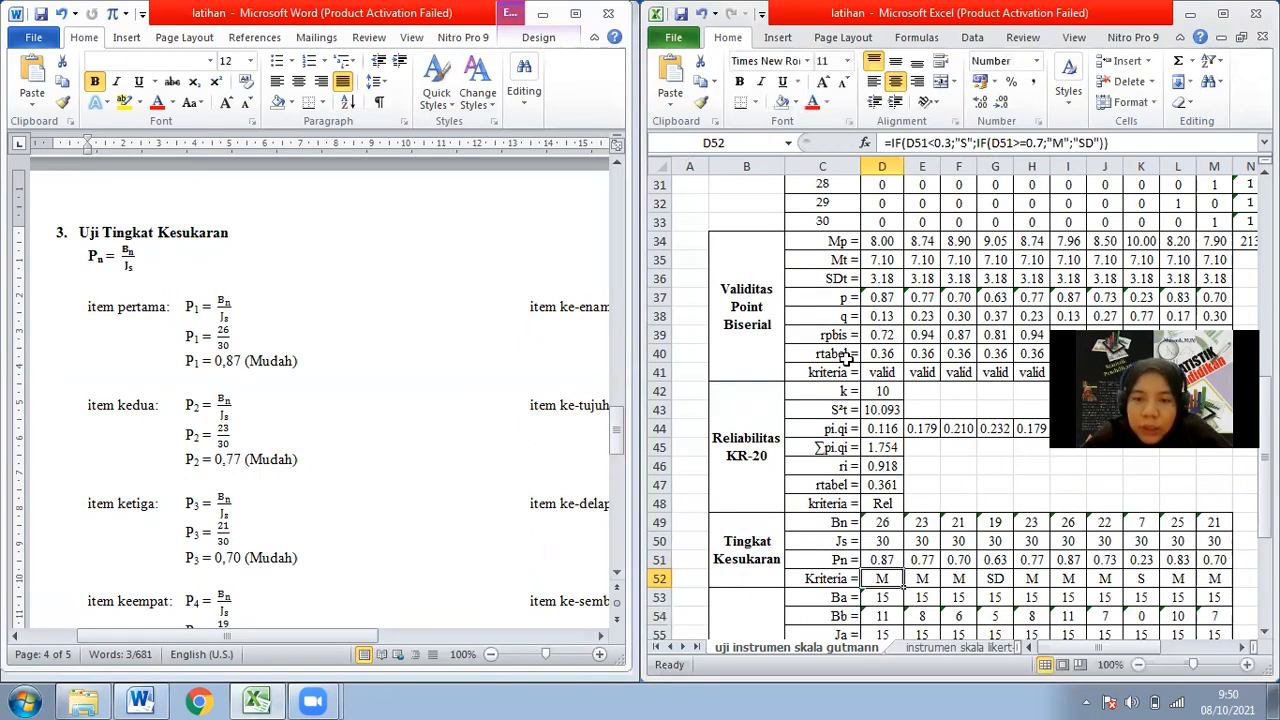
Copy the Tingkat Kesukaran formulas in D49:D52 across all ten items to column M and save the workbook.
key(Up)
key(shift+Down)
key(Up)
key(Up)
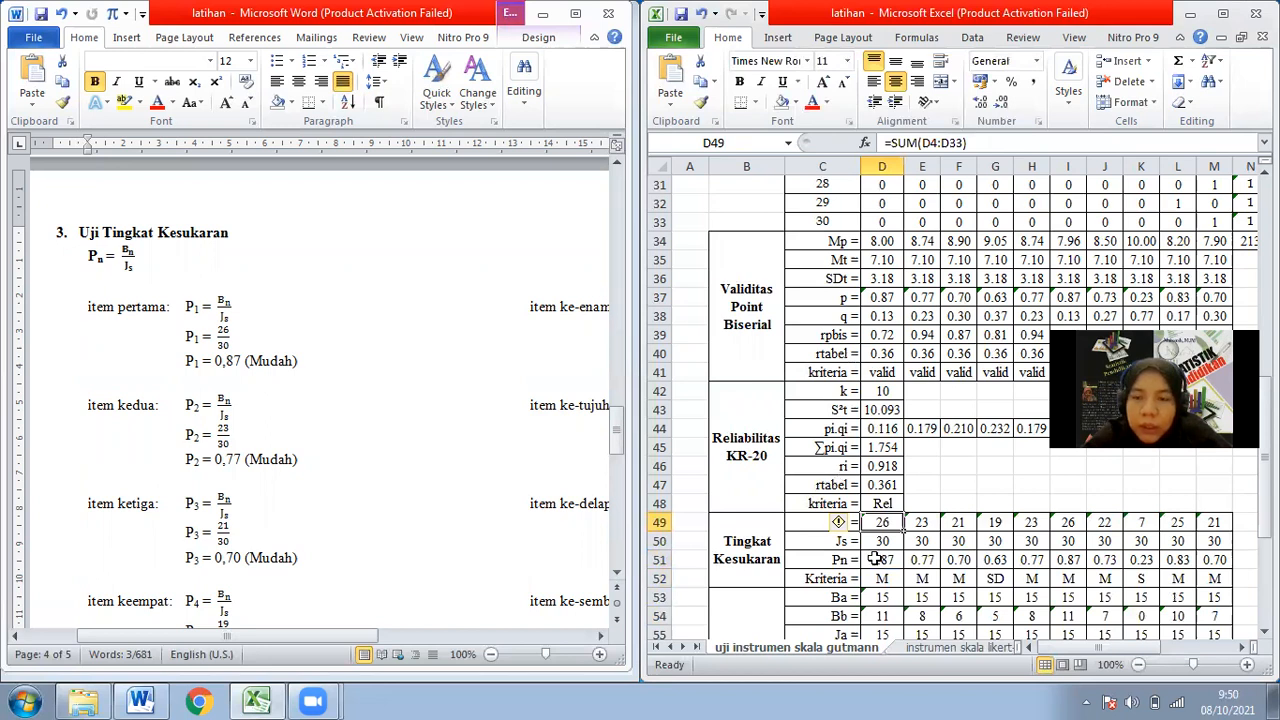
key(Left)
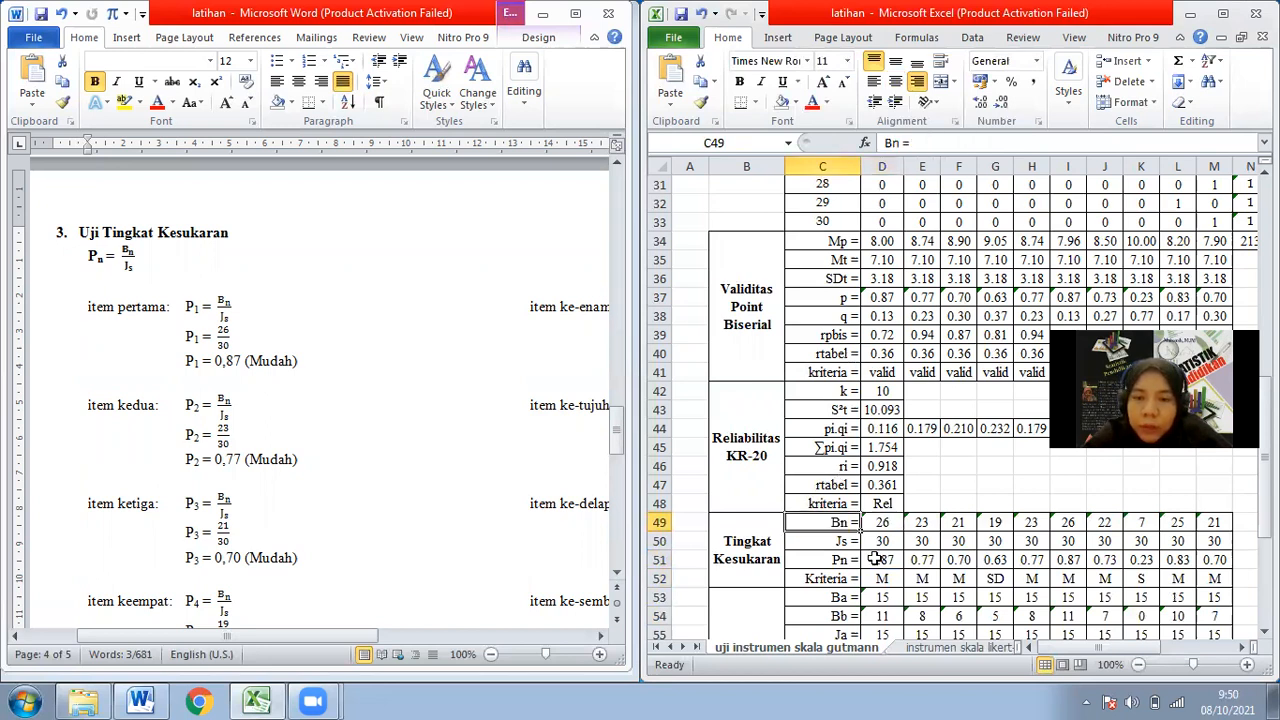
key(Right)
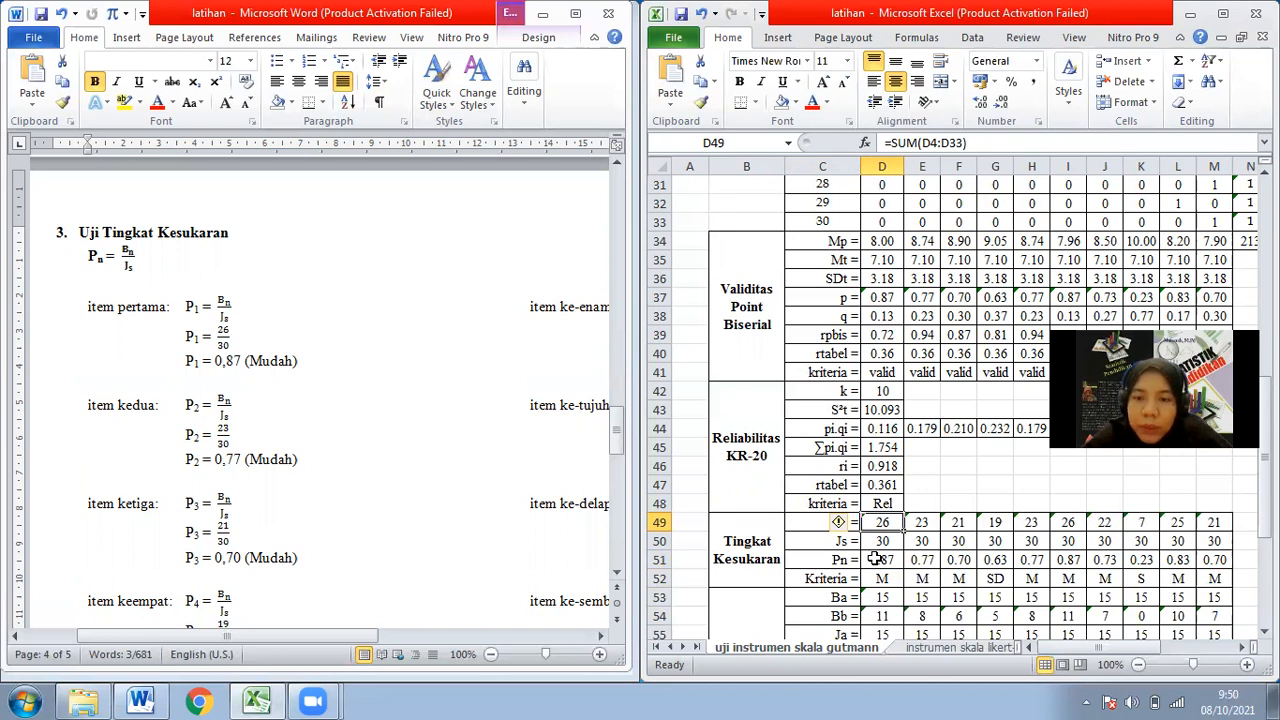
key(shift+Down)
key(shift+Down)
key(shift+Down)
key(ctrl+c)
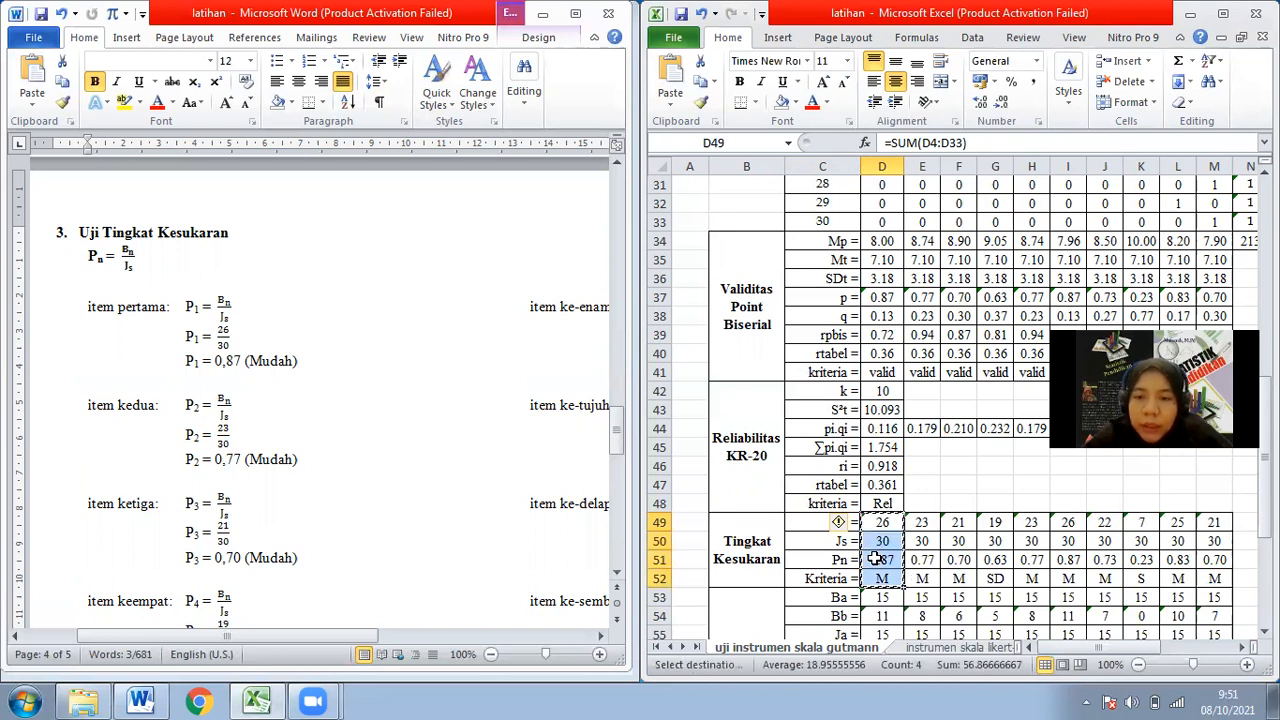
key(ctrl+shift+Right)
key(ctrl+v)
key(ctrl+s)
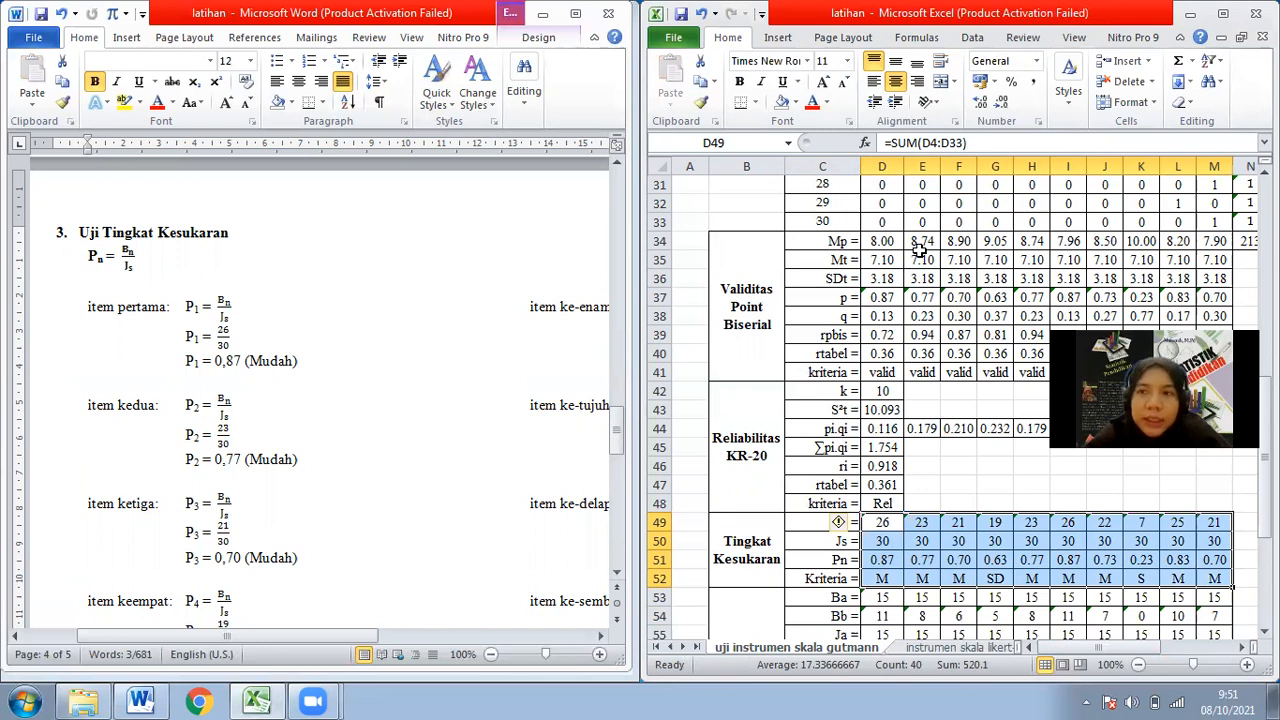
click(919, 250)
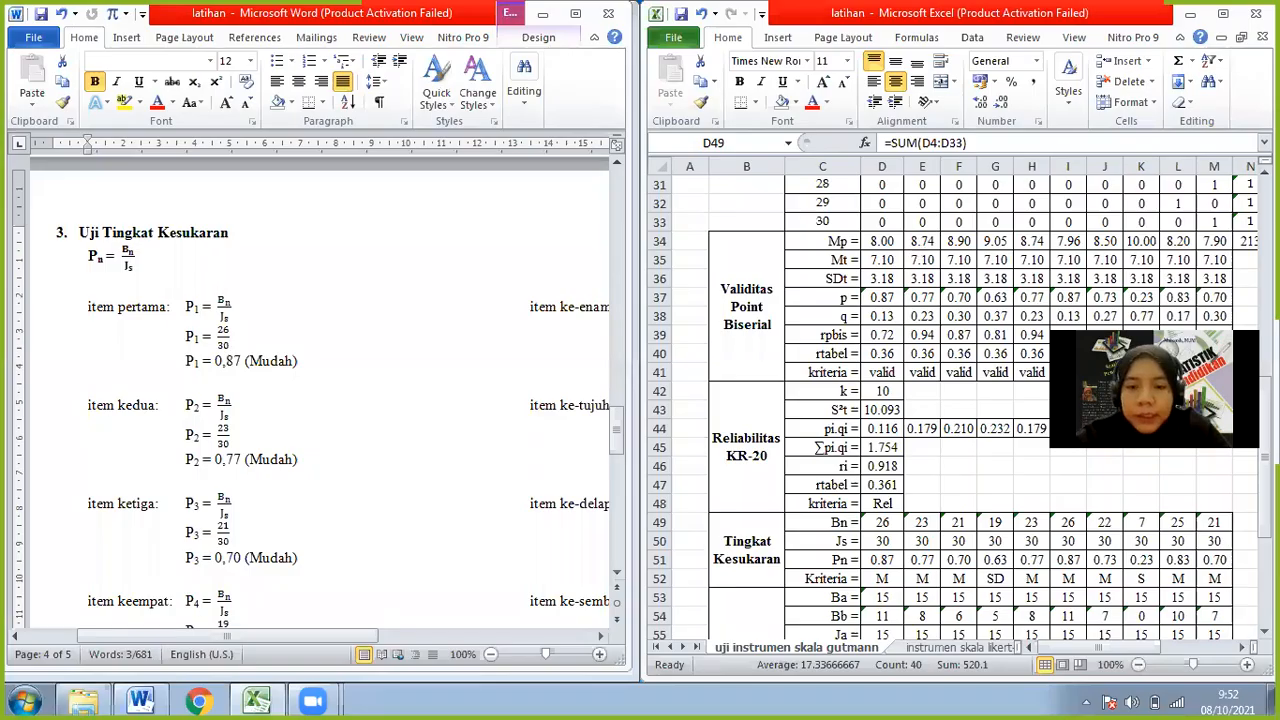
Review item 8's difficulty criterion in K52 together with its Bn, Js and Pn values and its column of answer scores.
click(875, 579)
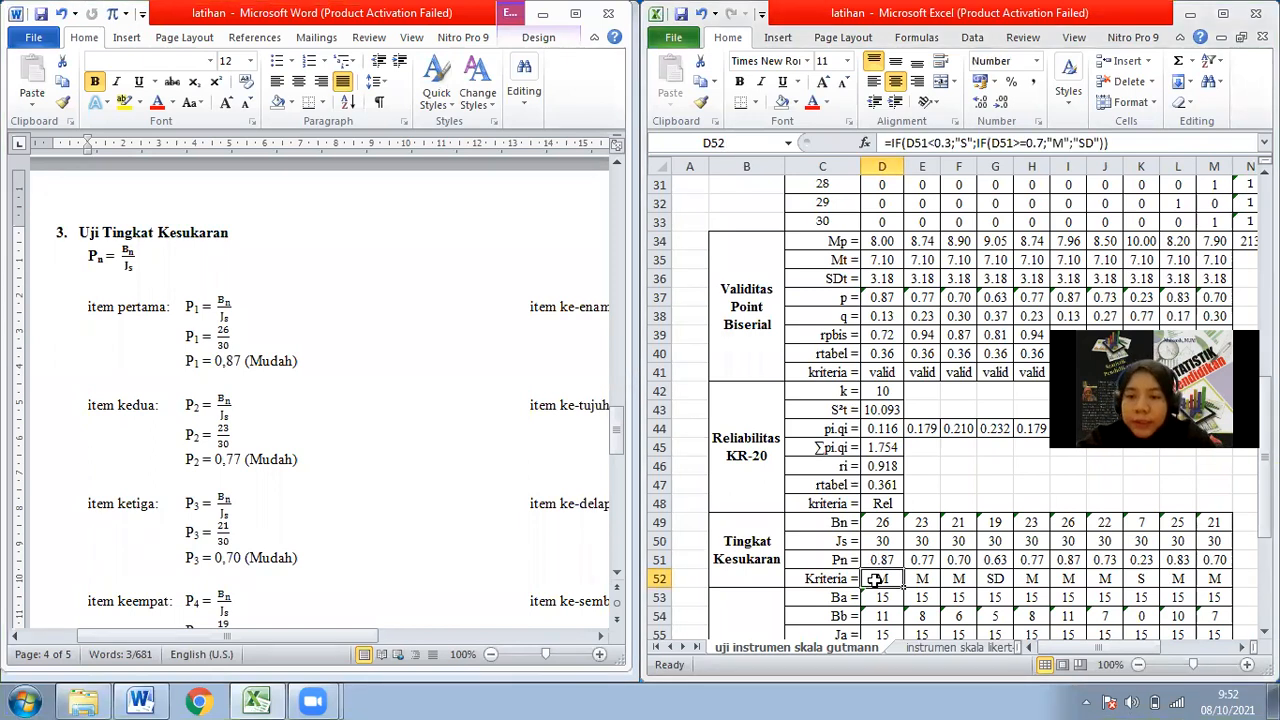
click(881, 613)
click(882, 599)
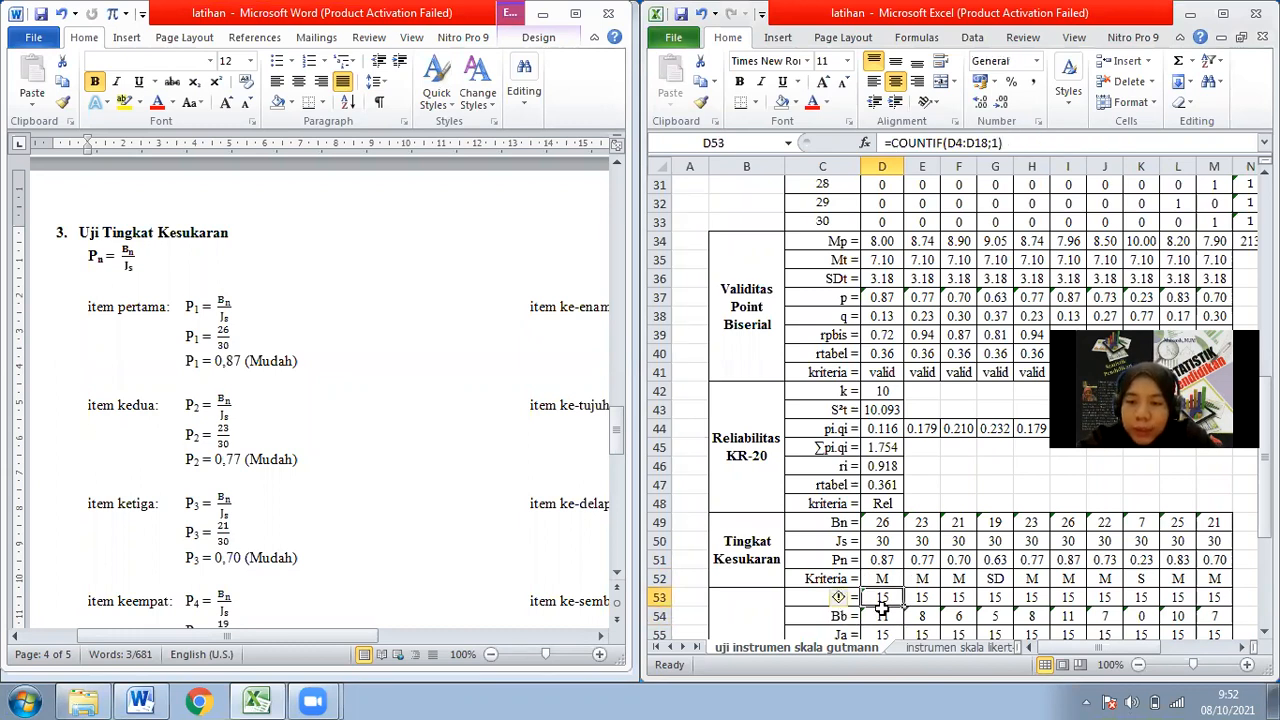
click(887, 579)
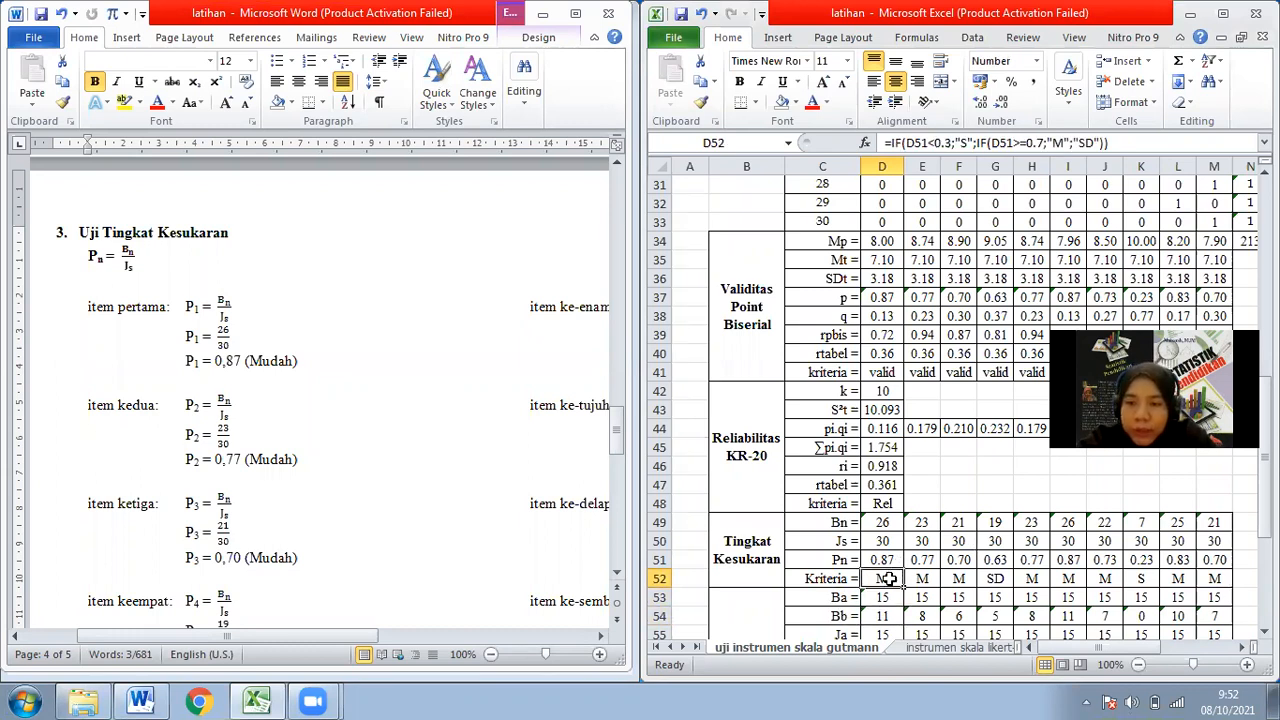
click(1127, 585)
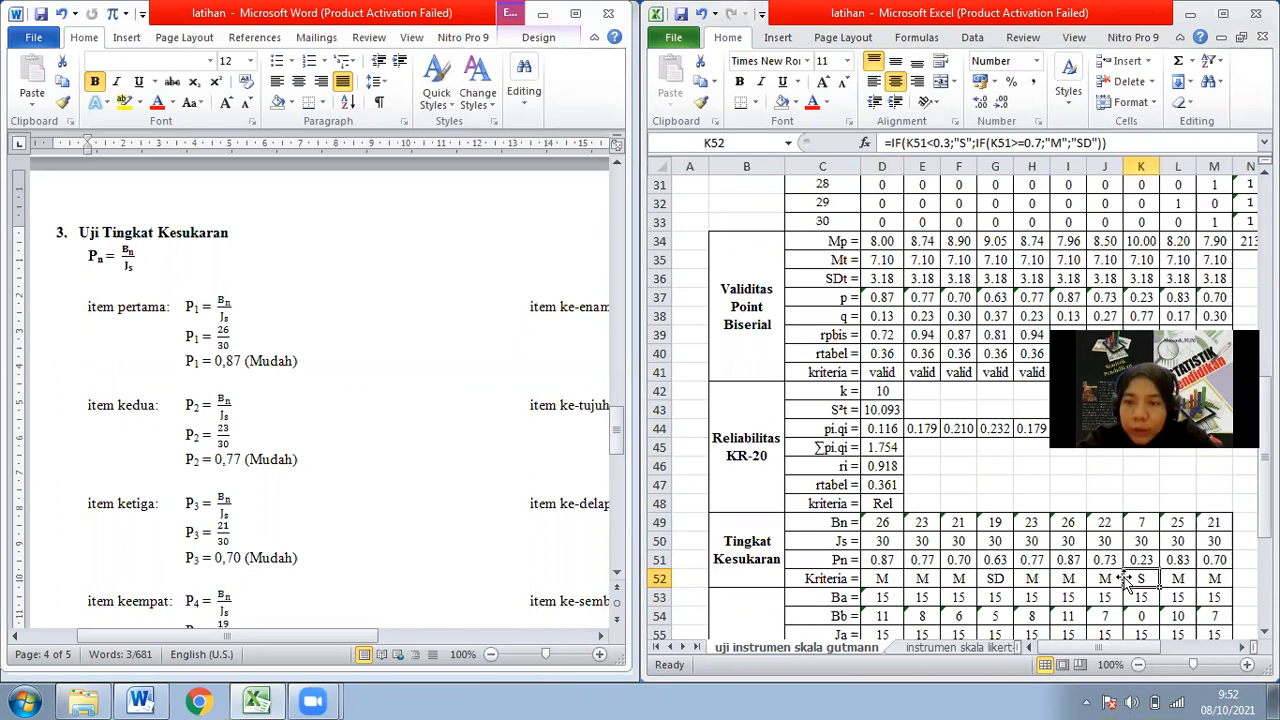
key(shift+Up)
key(shift+Up)
key(shift+Up)
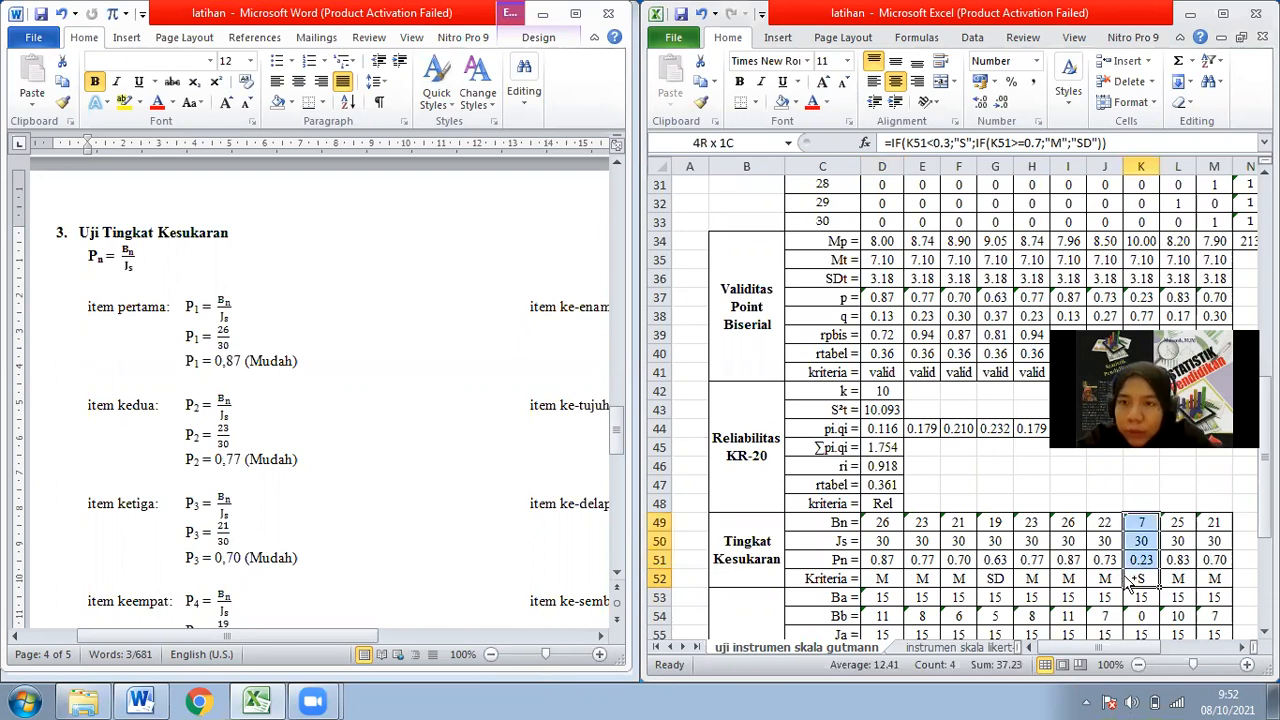
key(ctrl+shift+Up)
key(ctrl+shift+Up)
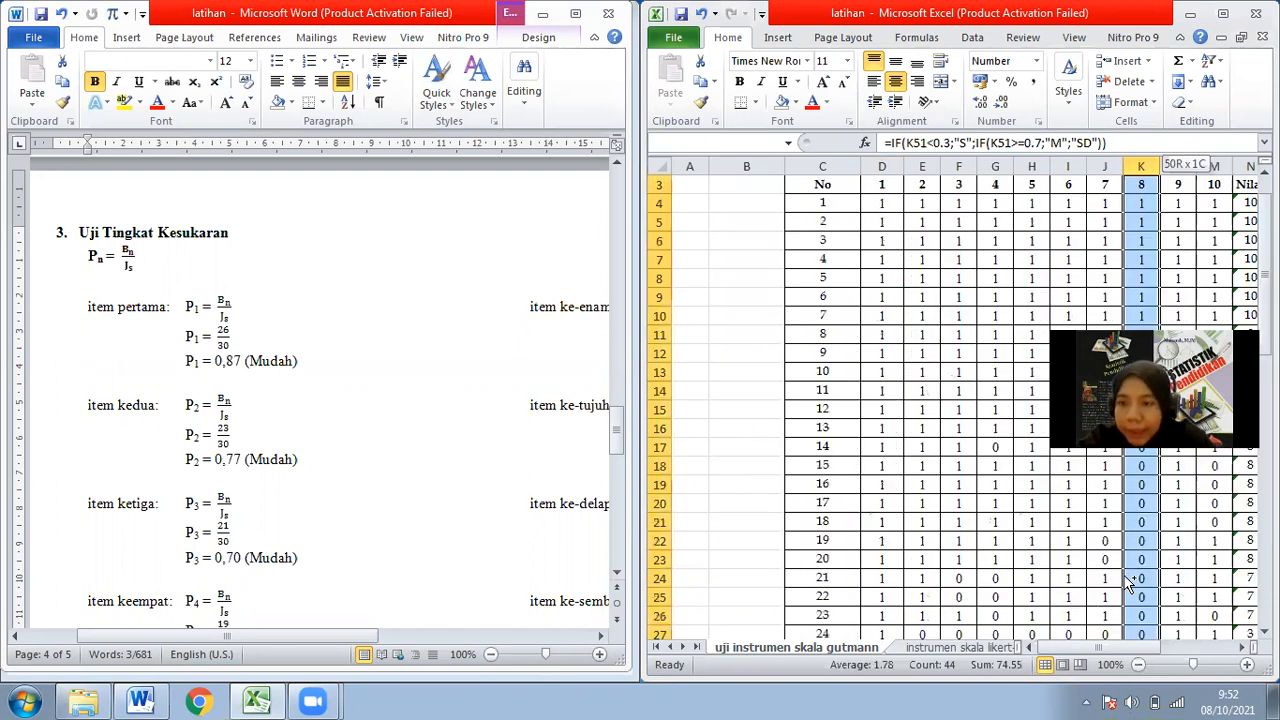
key(ctrl+shift+Down)
key(Up)
key(Up)
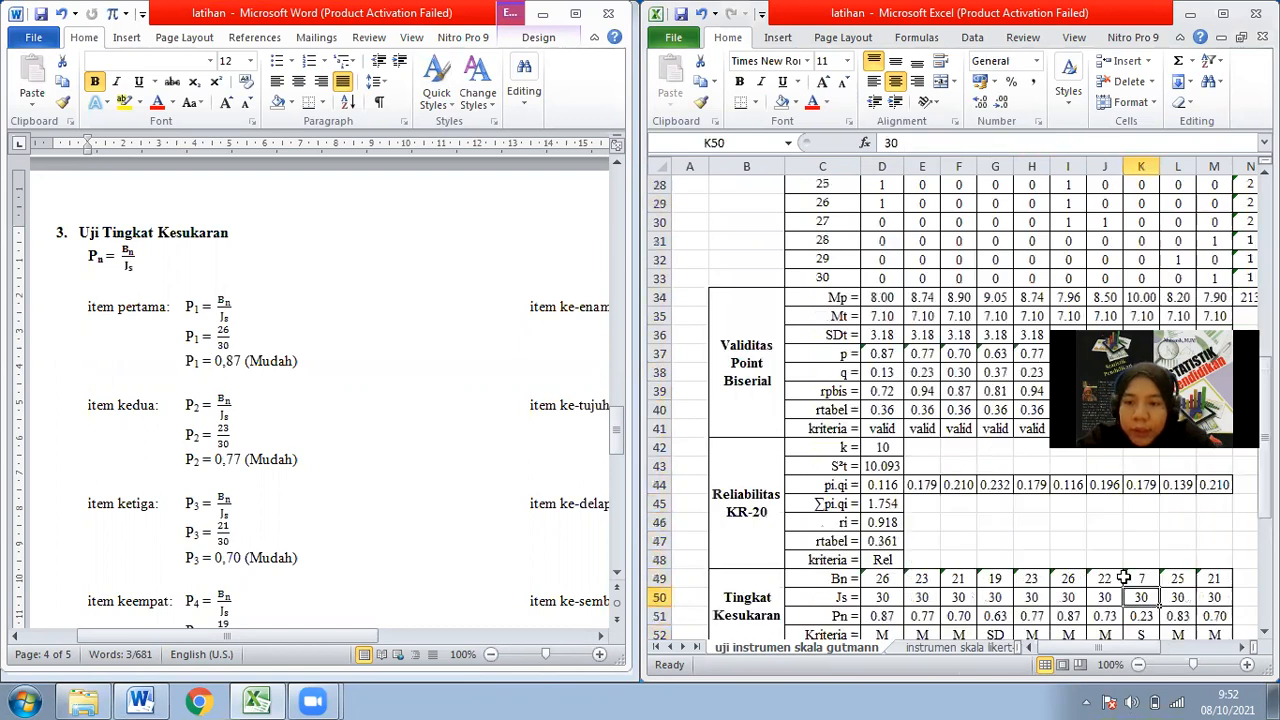
Review item 4's difficulty criterion in G52 together with its column of answer scores.
key(Down)
key(Down)
key(Left)
key(Left)
key(Left)
key(Left)
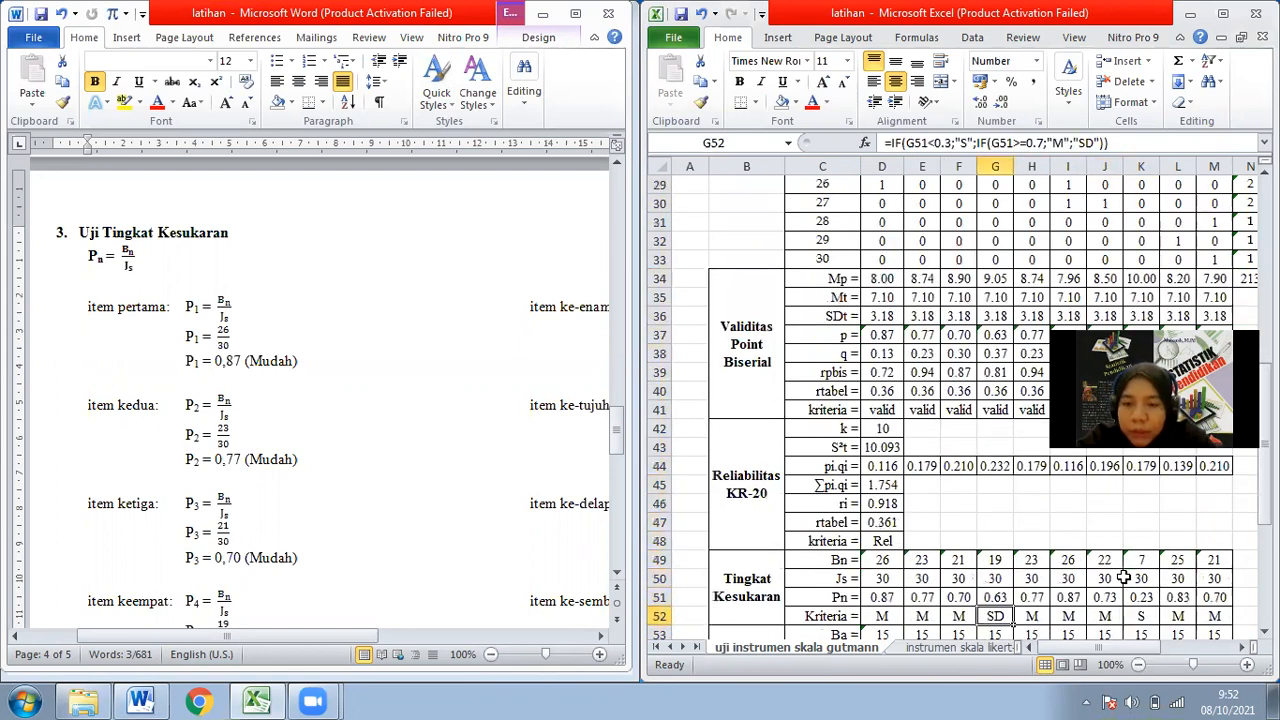
key(ctrl+shift+Up)
scroll(1124, 578, up, 1)
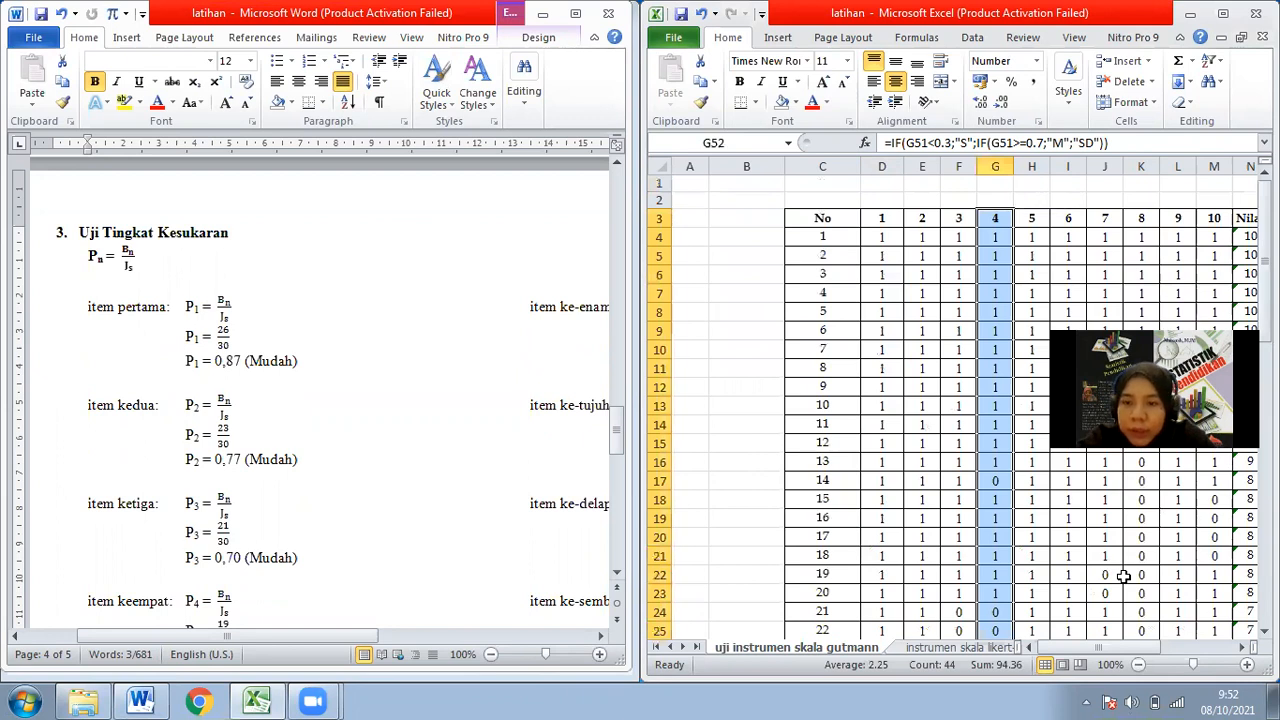
Review the difficulty criteria of all ten items in D52:M52 against the answer scores in the columns above.
key(Left)
key(Left)
key(Left)
key(Left)
key(Right)
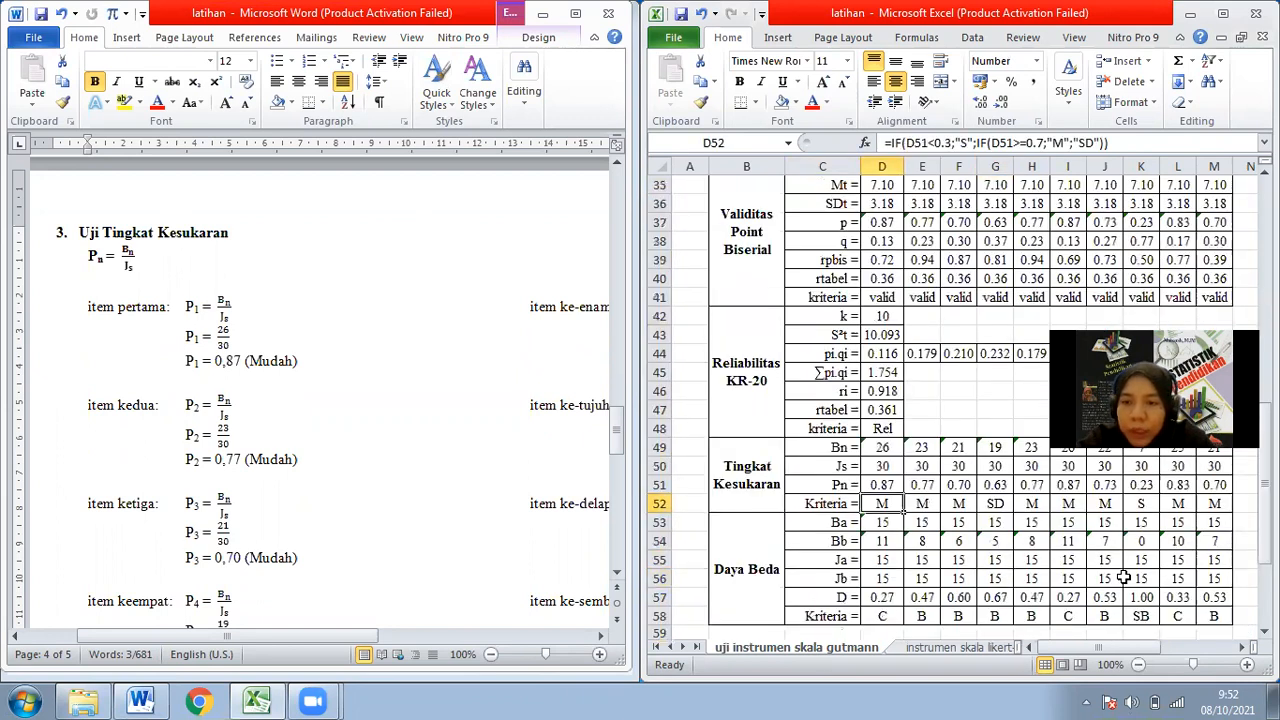
key(ctrl+shift+Right)
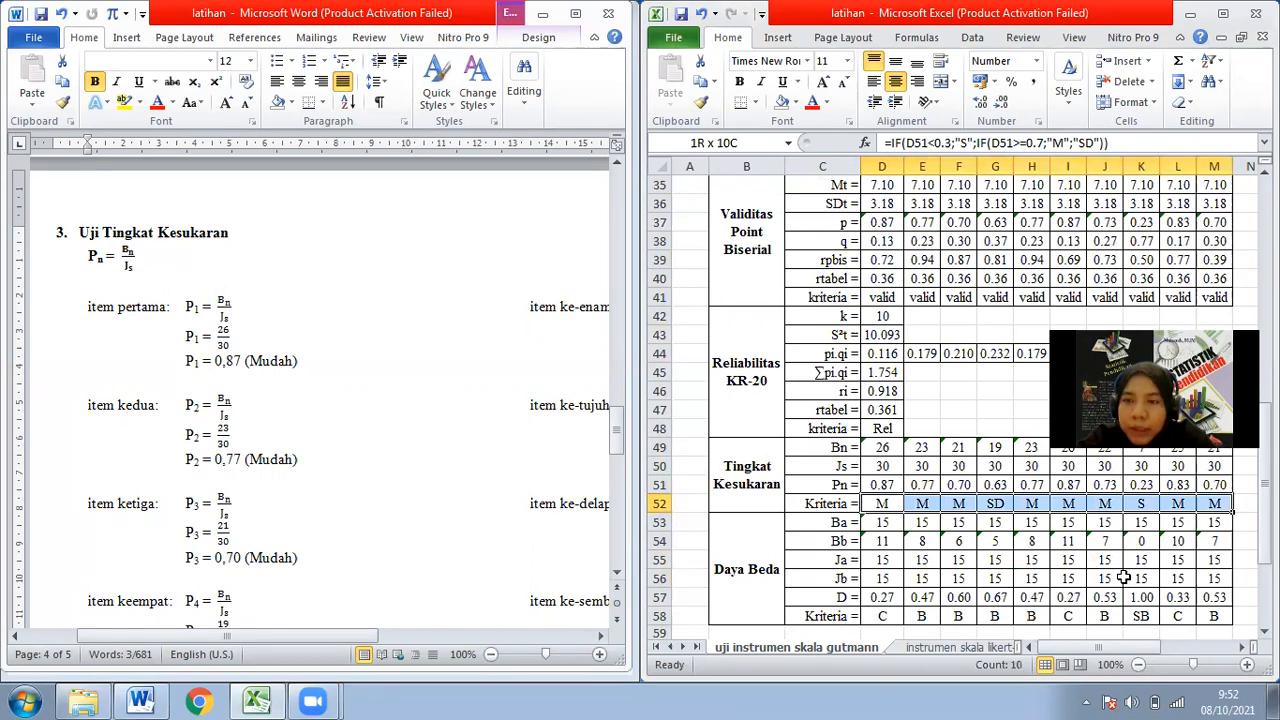
key(ctrl+shift+Up)
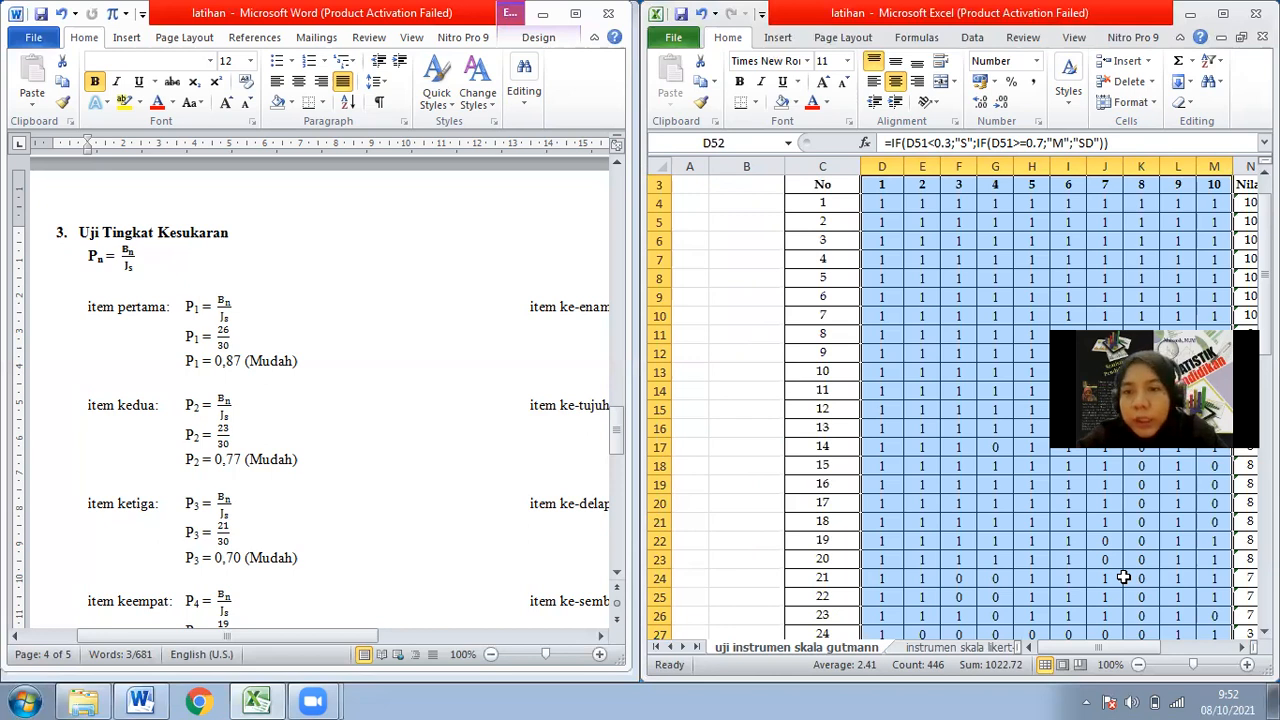
click(1040, 578)
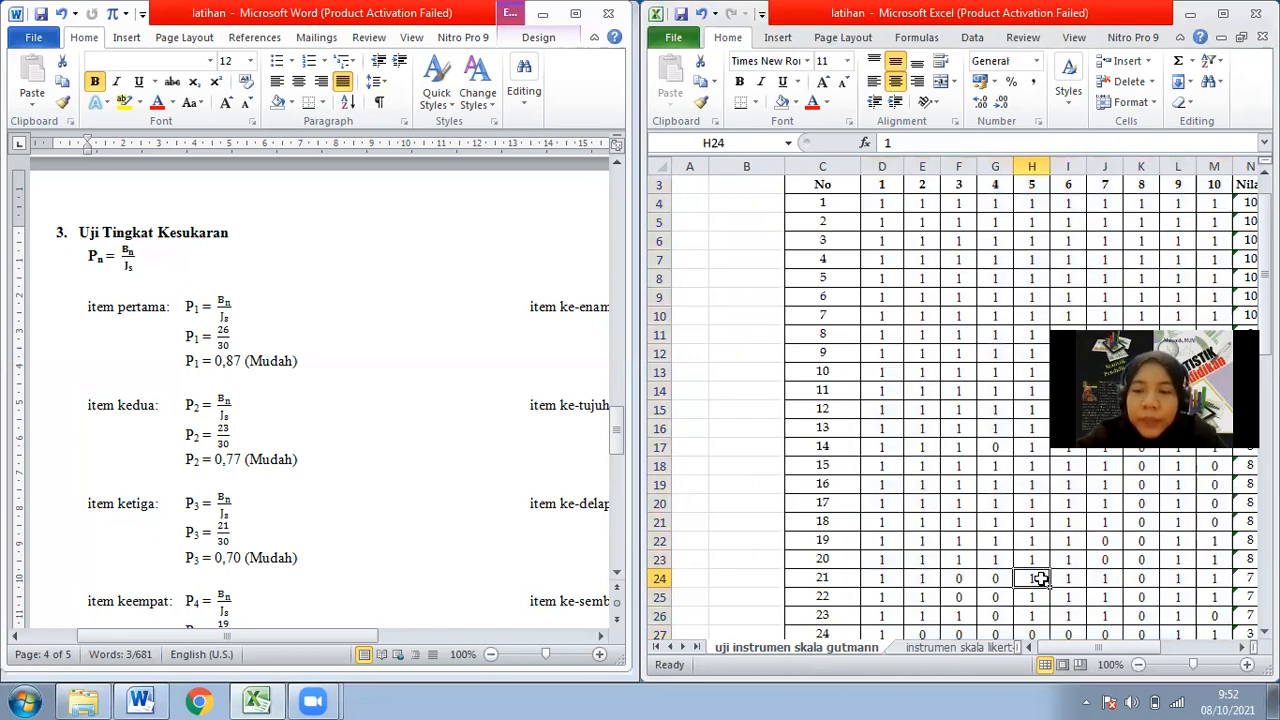
Compare item 1's difficulty criterion in D52 with the manual "item pertama" calculation under Uji Tingkat Kesukaran in the Word document.
key(ctrl+Down)
key(ctrl+Down)
key(ctrl+Down)
key(ctrl+Down)
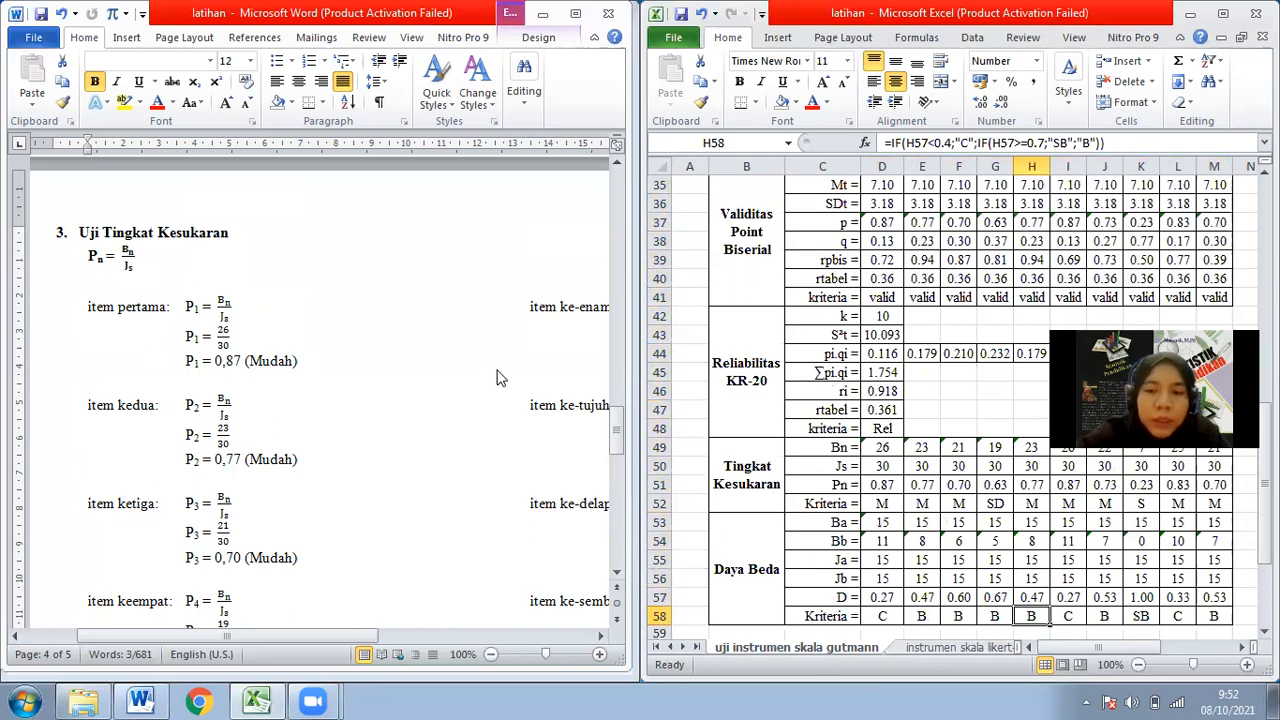
click(823, 521)
click(875, 503)
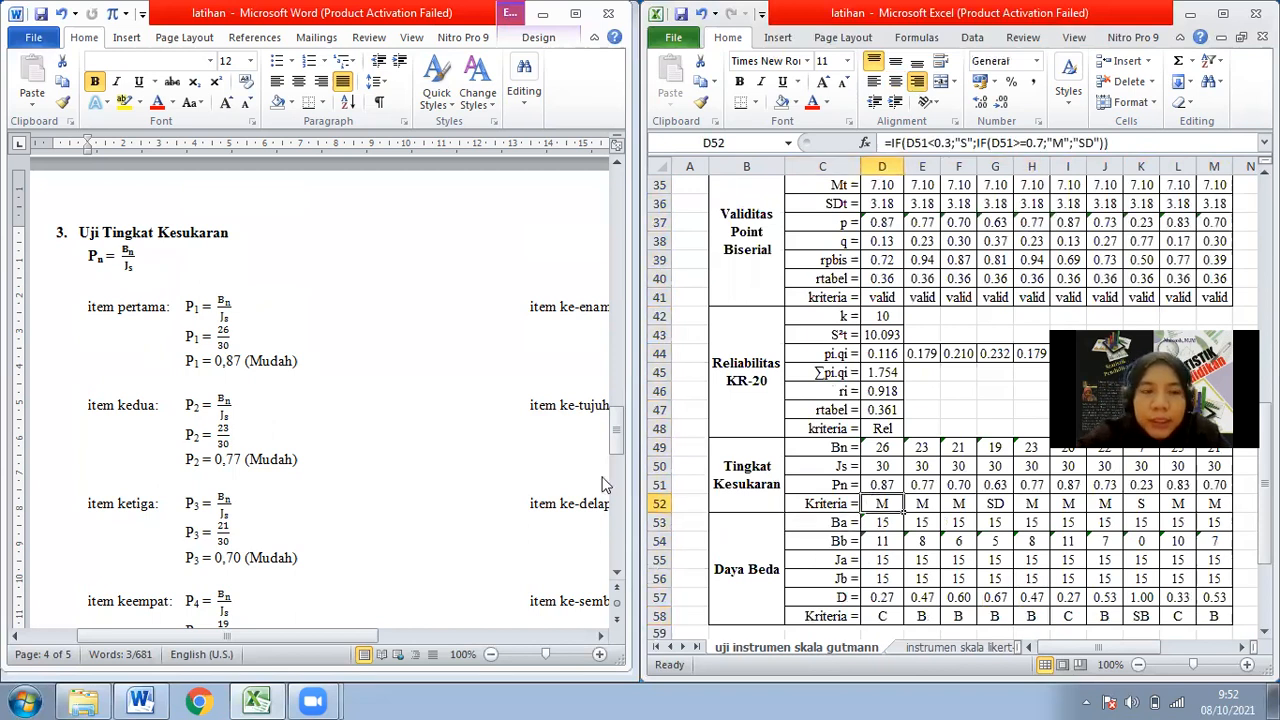
click(334, 340)
drag(78, 306, 308, 362)
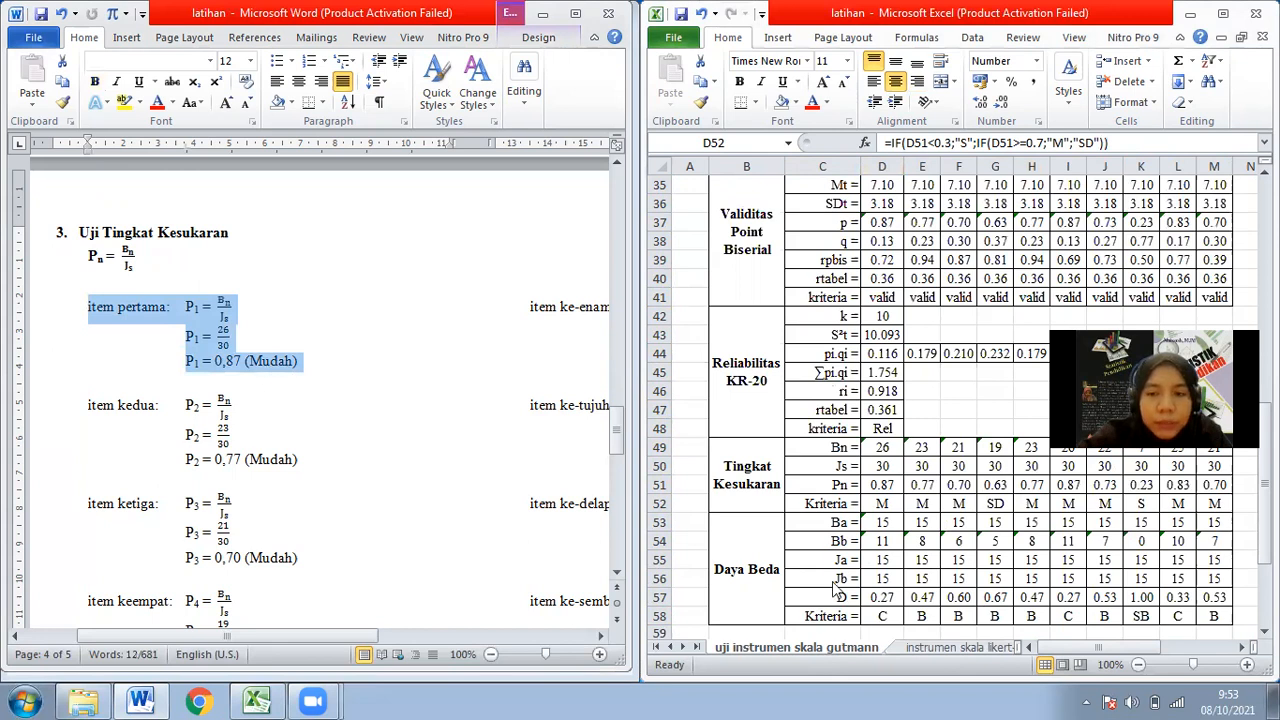
Review item 1's Js and Pn cells and the Pn values of all ten items in D51:M51, and save the workbook.
click(881, 503)
click(886, 467)
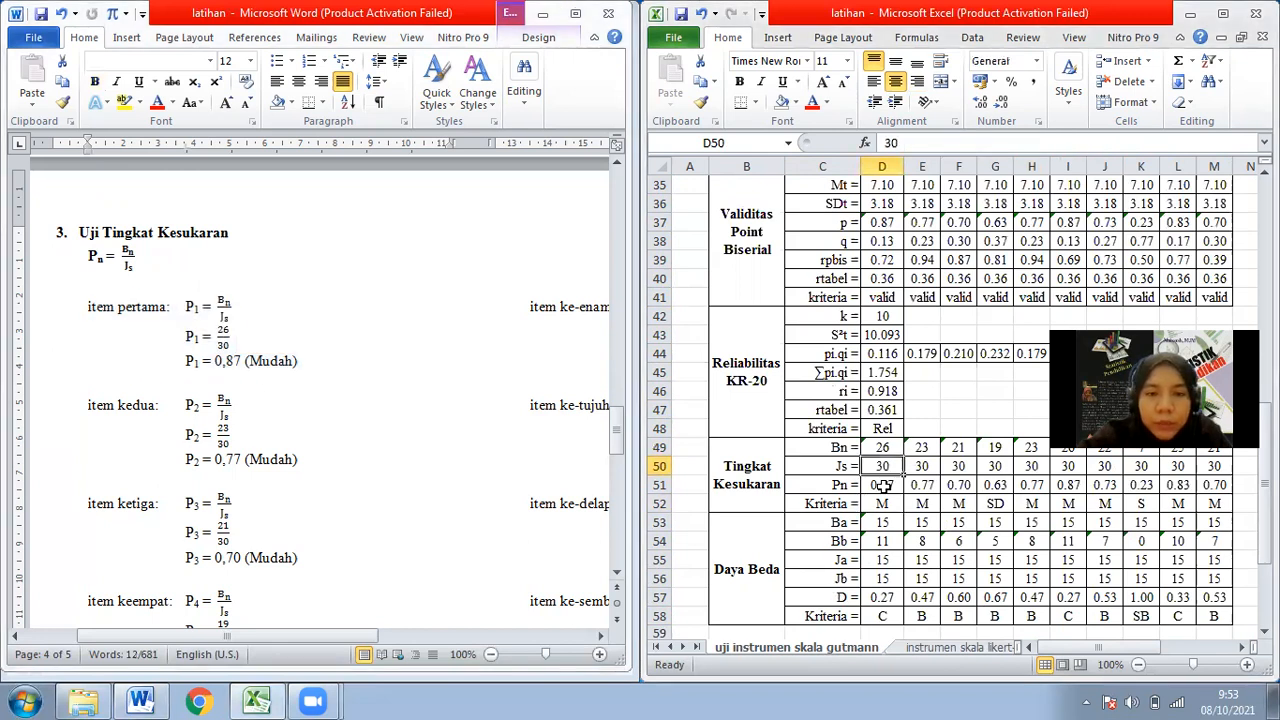
click(883, 485)
key(ctrl+c)
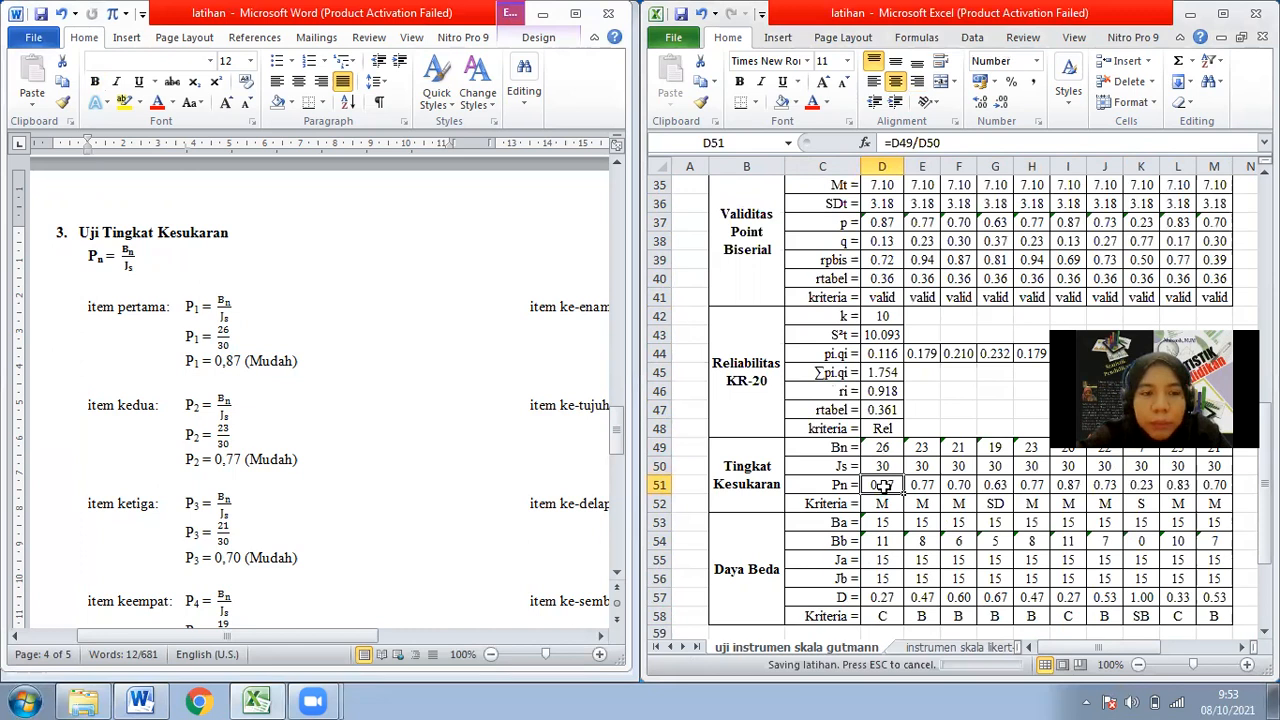
key(Escape)
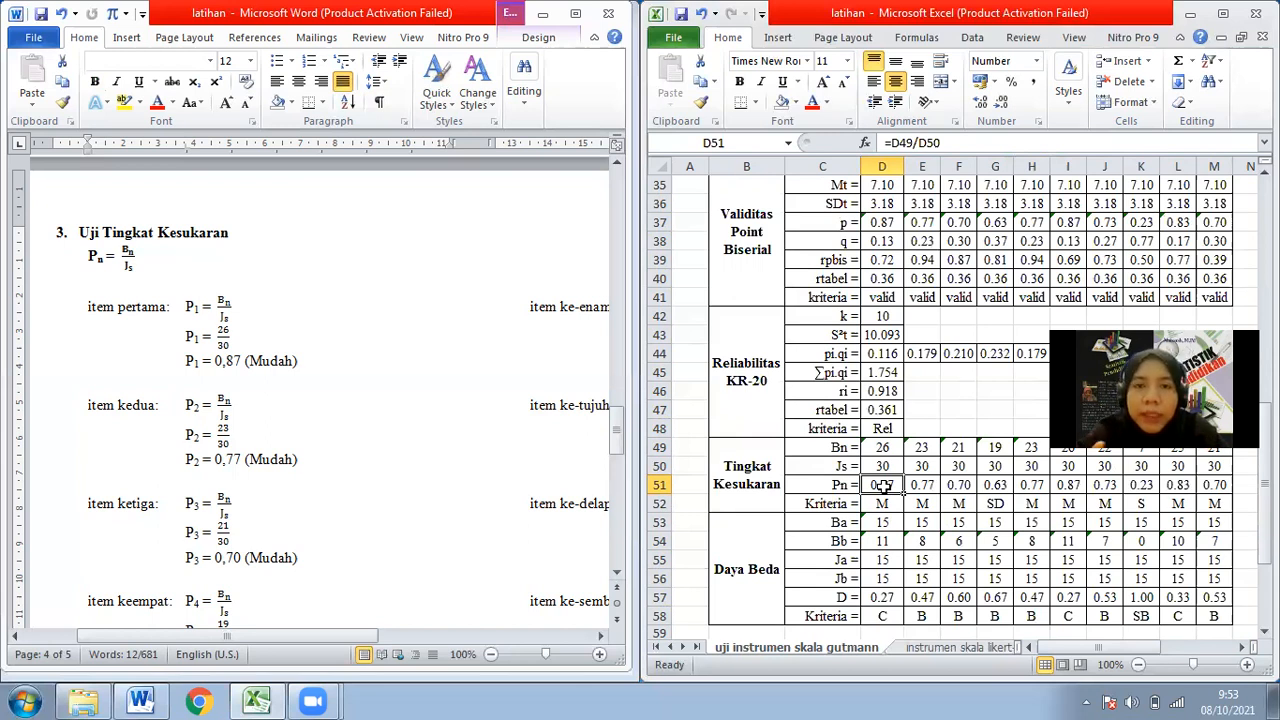
key(ctrl+shift+Right)
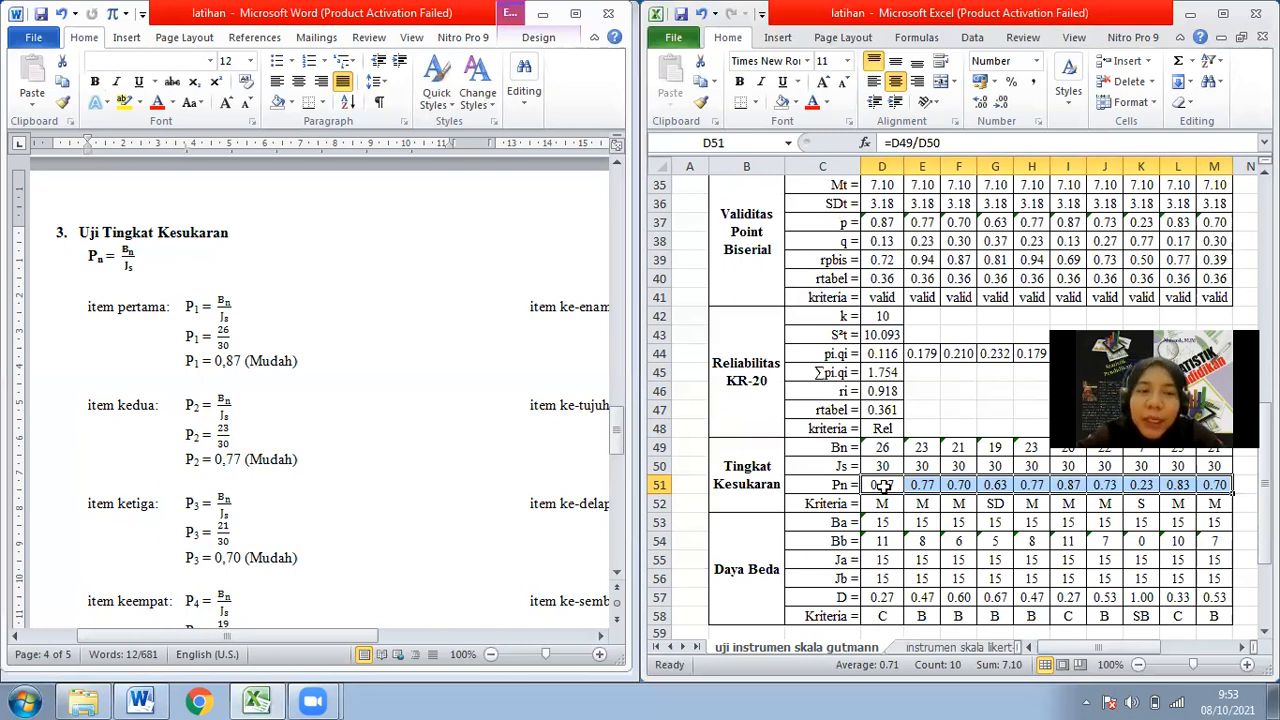
click(862, 541)
key(ctrl+s)
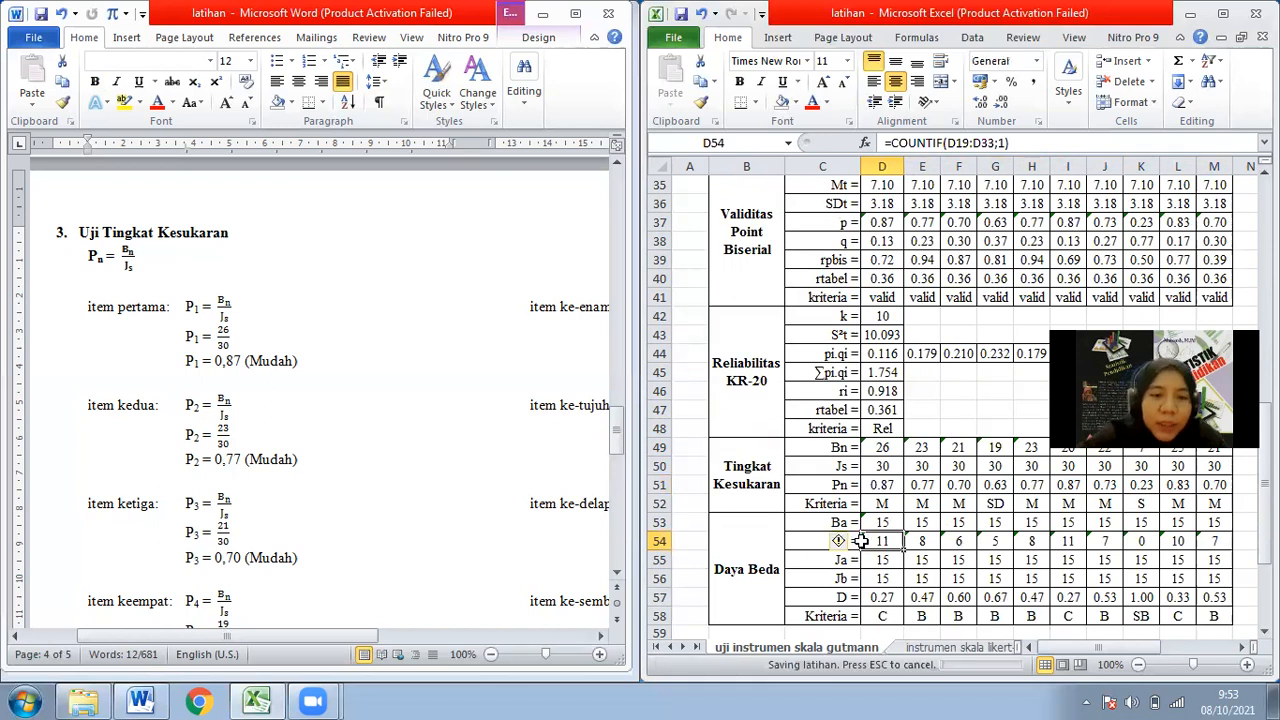
Find the Uji Daya Beda section in the Word document and examine the item pertama formula for D against the Daya Beda block in B53.
click(755, 541)
click(519, 489)
scroll(519, 489, down, 6)
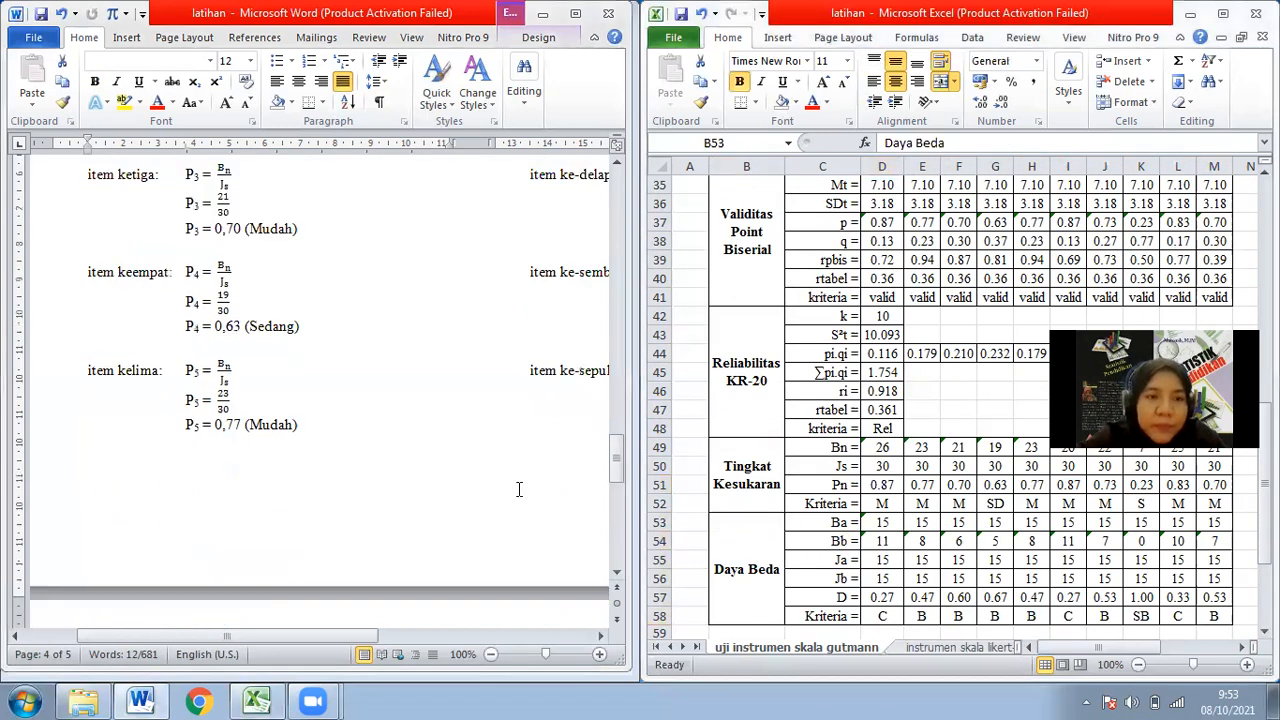
scroll(519, 489, down, 8)
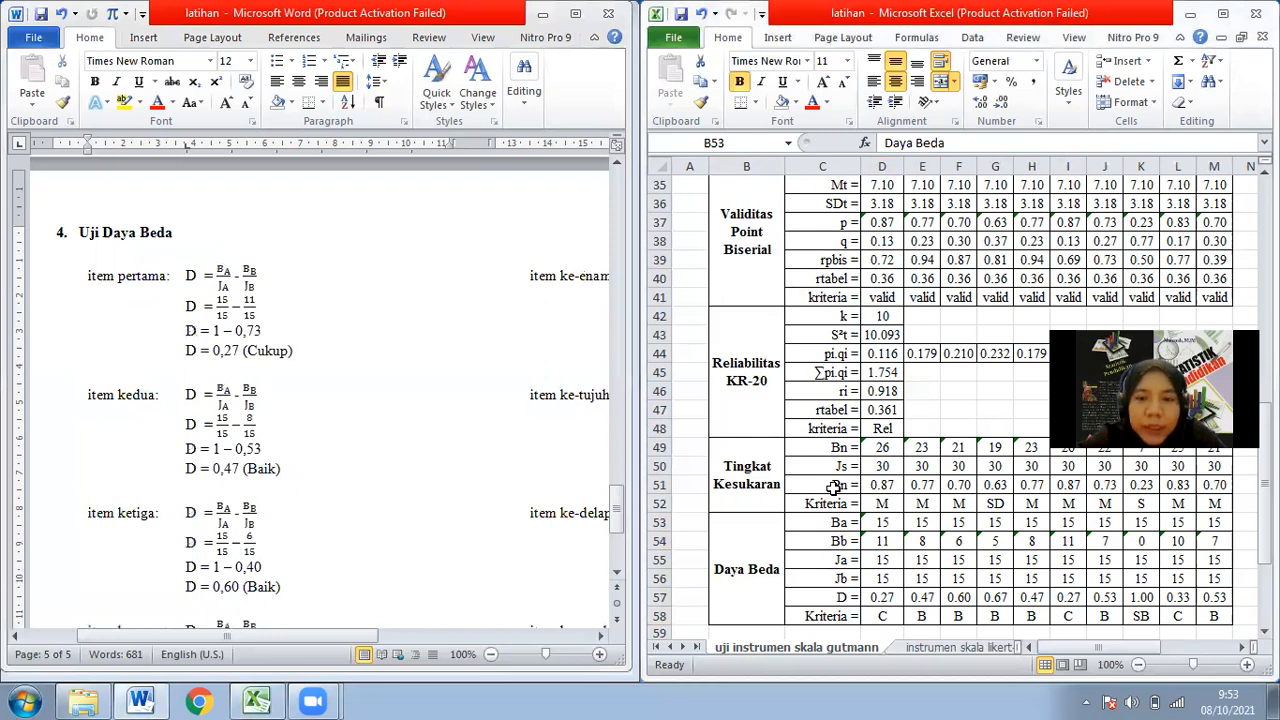
click(812, 540)
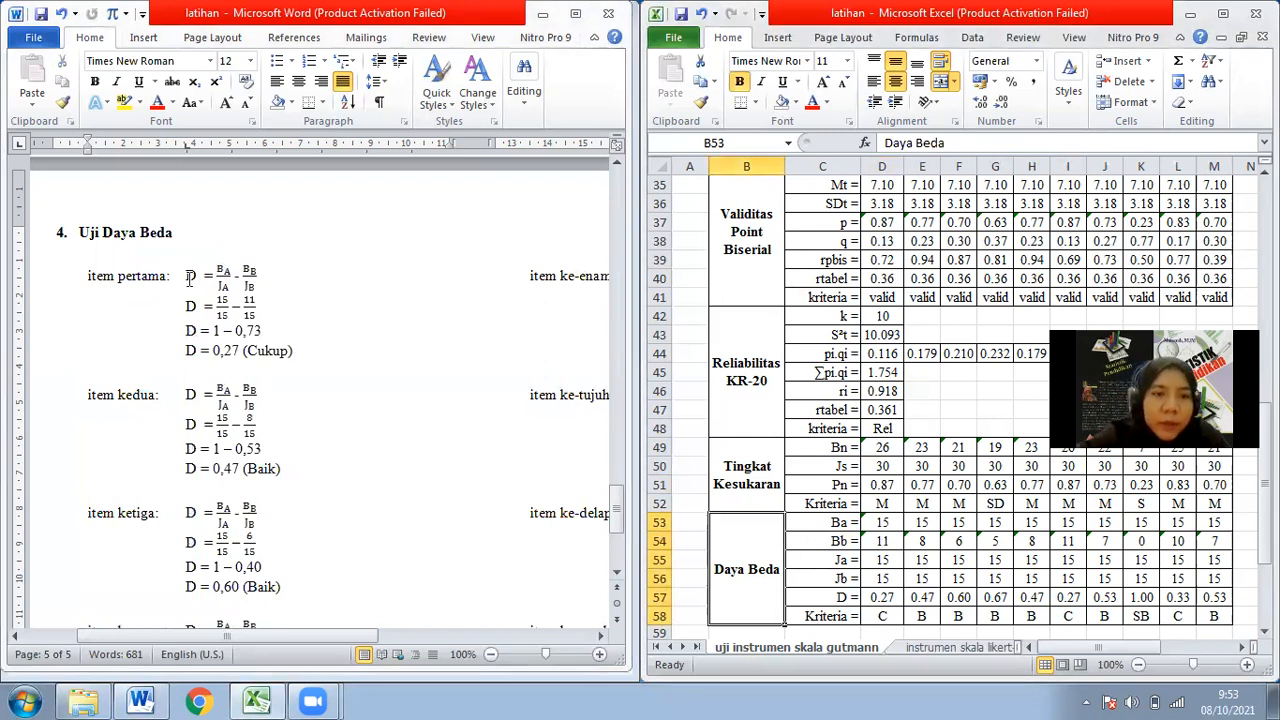
drag(189, 278, 240, 281)
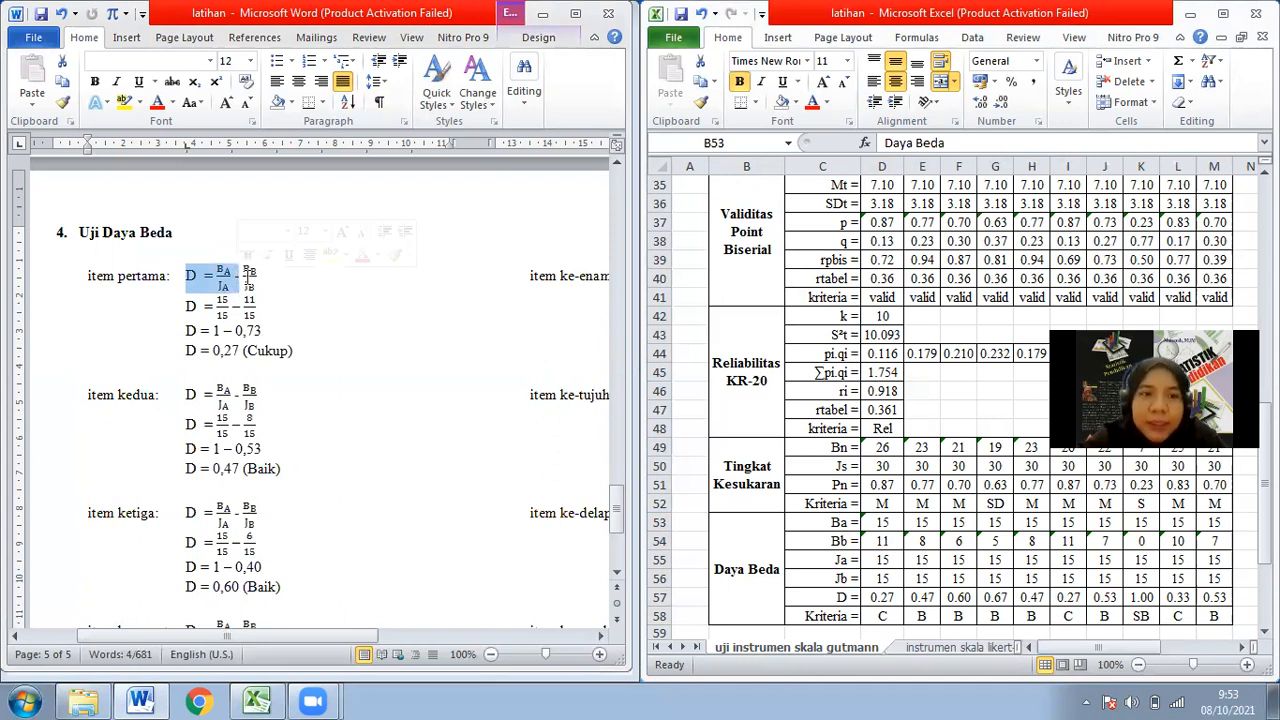
click(203, 281)
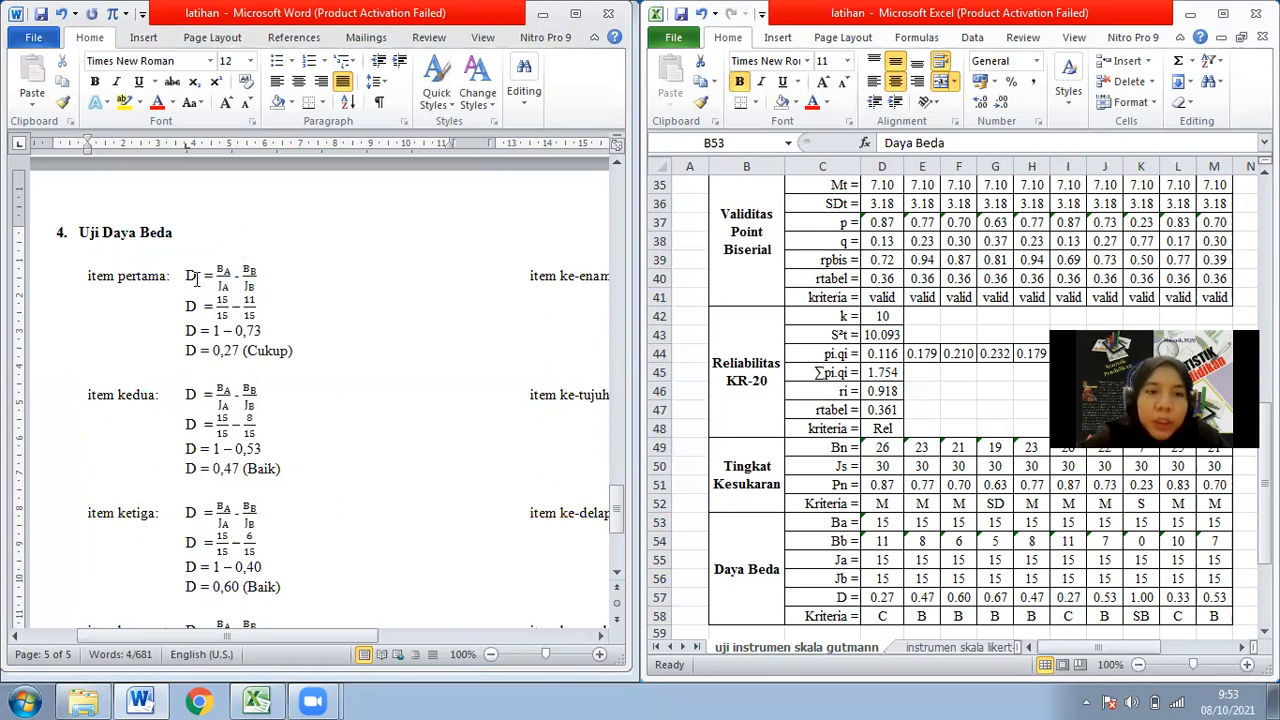
drag(258, 278, 188, 285)
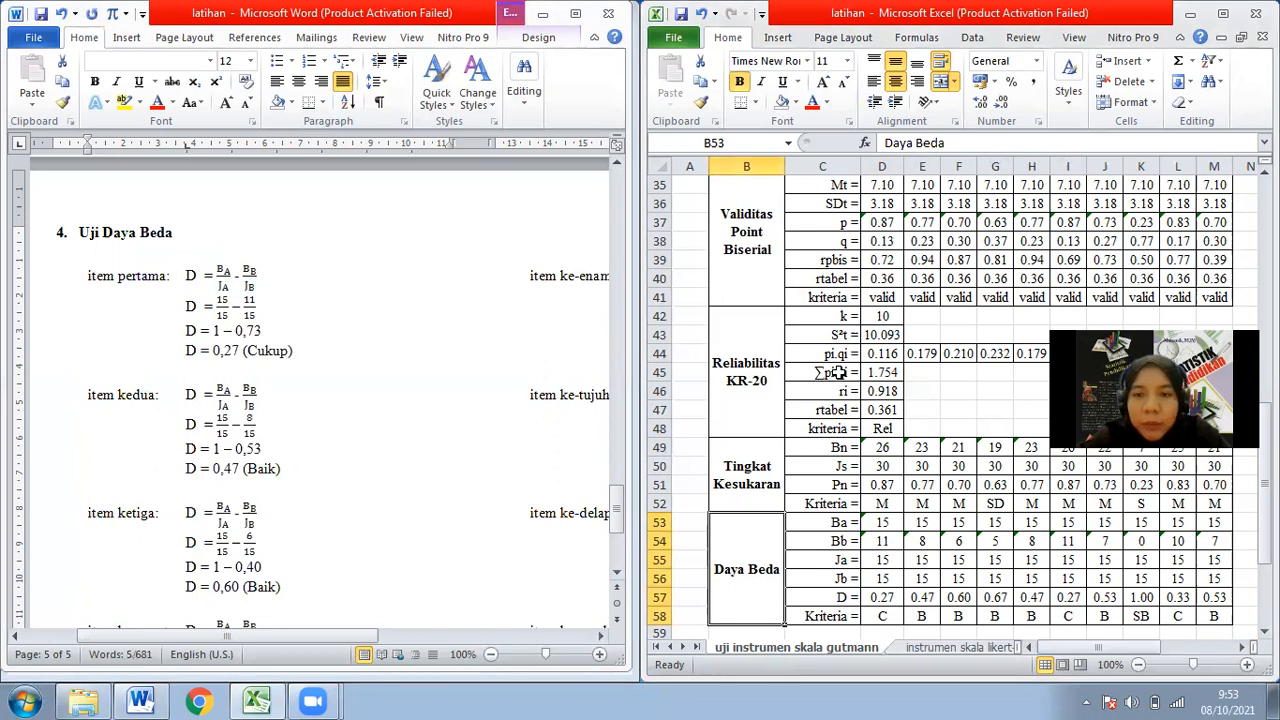
Highlight the upper group, respondents 1 to 15, with all their scores in C4:N18.
key(Up)
key(Up)
key(Right)
key(ctrl+Up)
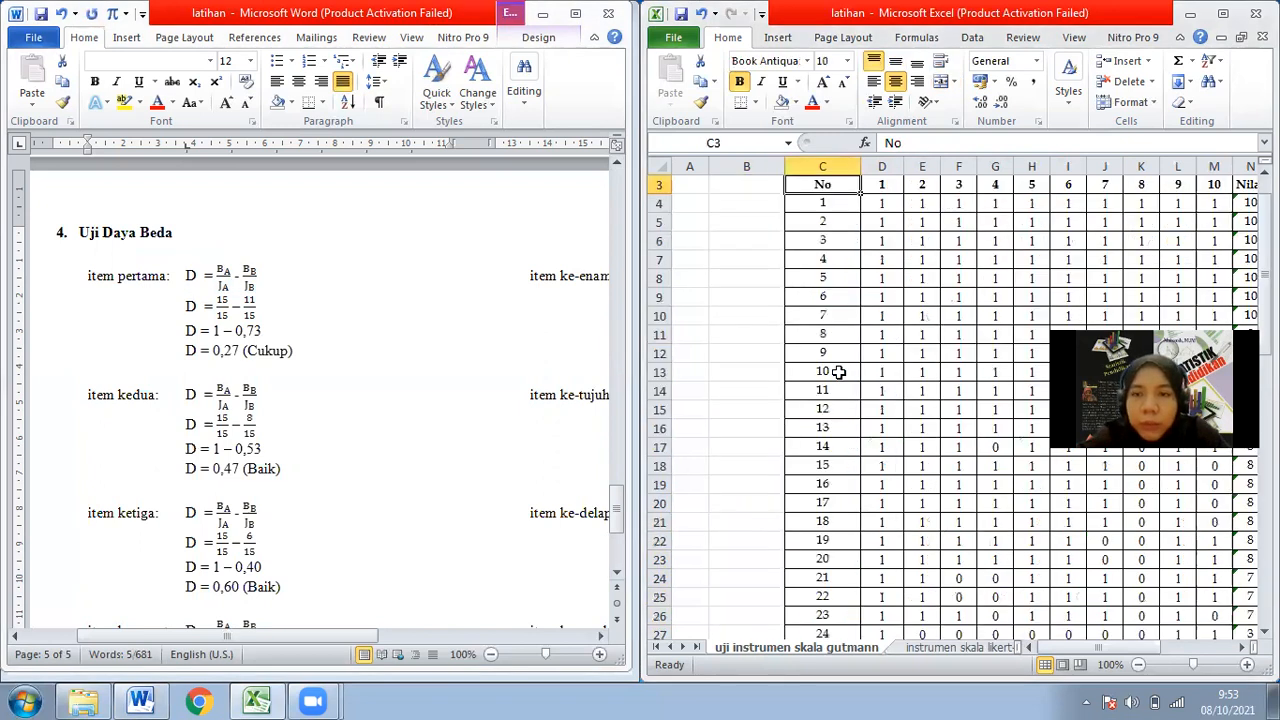
key(Down)
key(shift+Down)
key(shift+Down)
key(shift+Down)
key(shift+Down)
key(shift+Down)
key(shift+Down)
key(shift+Down)
key(shift+Down)
key(shift+Down)
key(shift+Down)
key(shift+Down)
key(shift+Down)
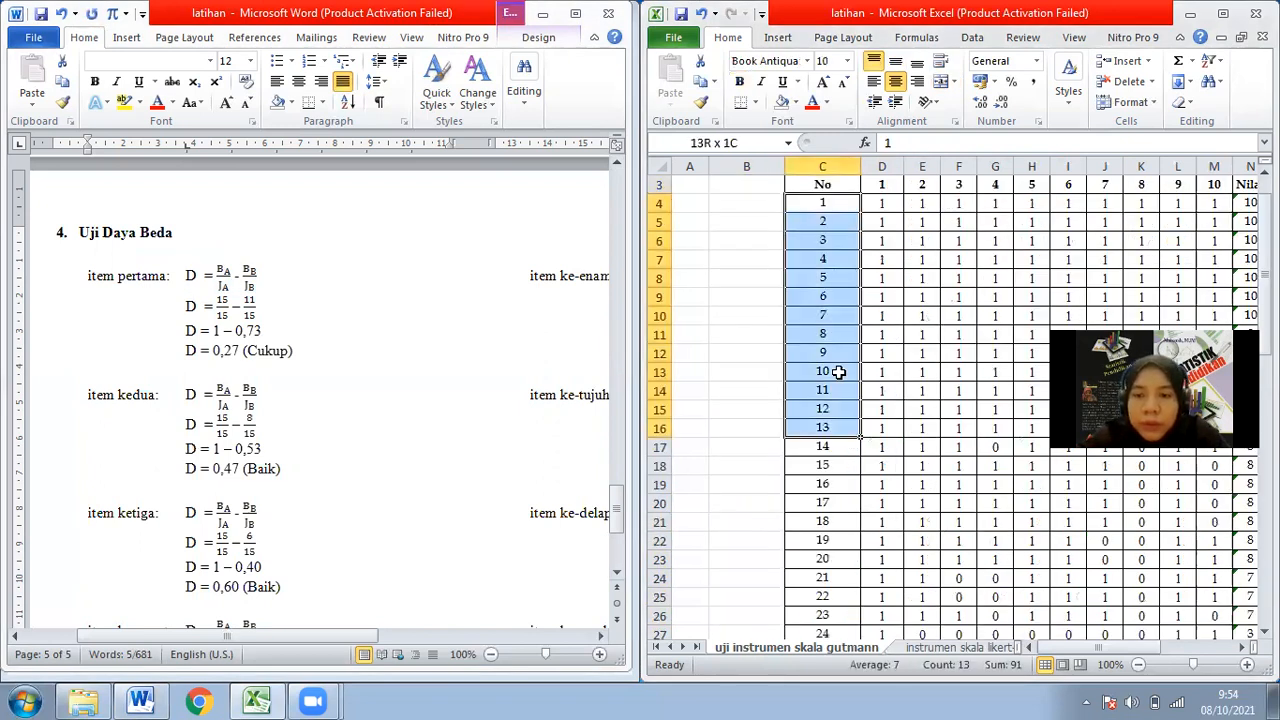
key(shift+Down)
key(shift+Down)
key(ctrl+shift+Right)
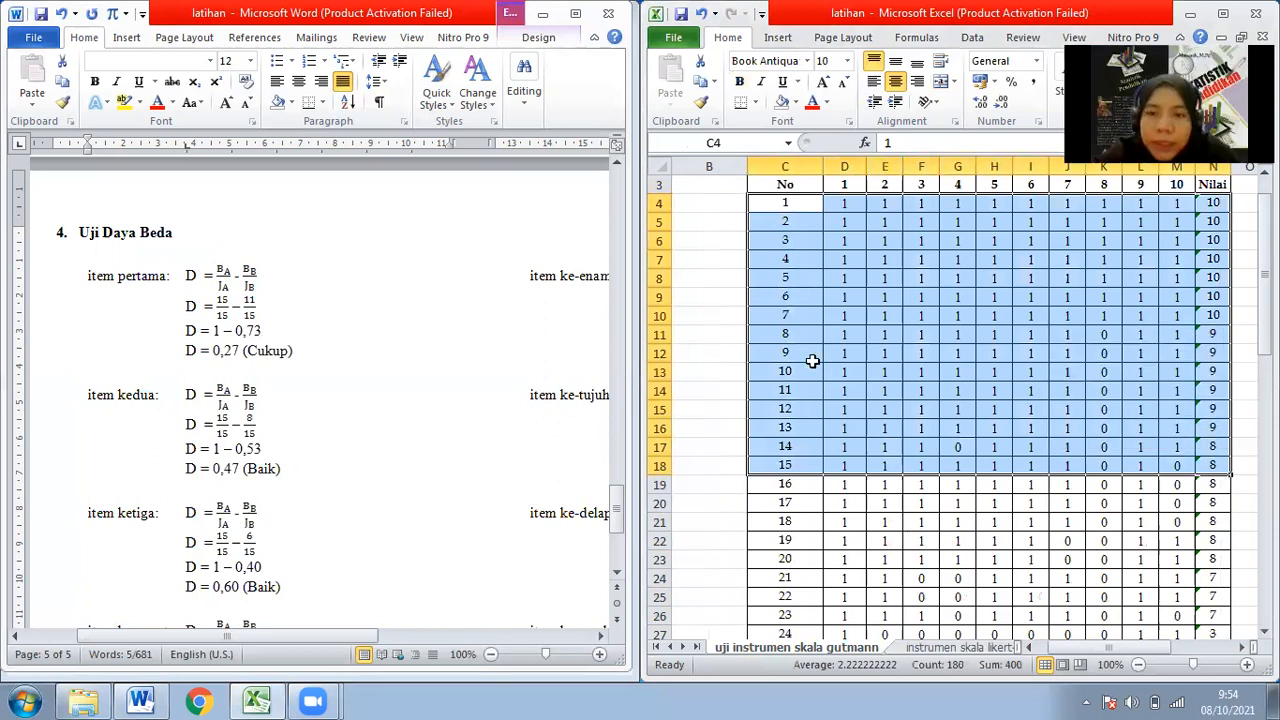
Look through the lower group's rows in column C, from respondent 16 in C19 down to respondent 26.
click(786, 482)
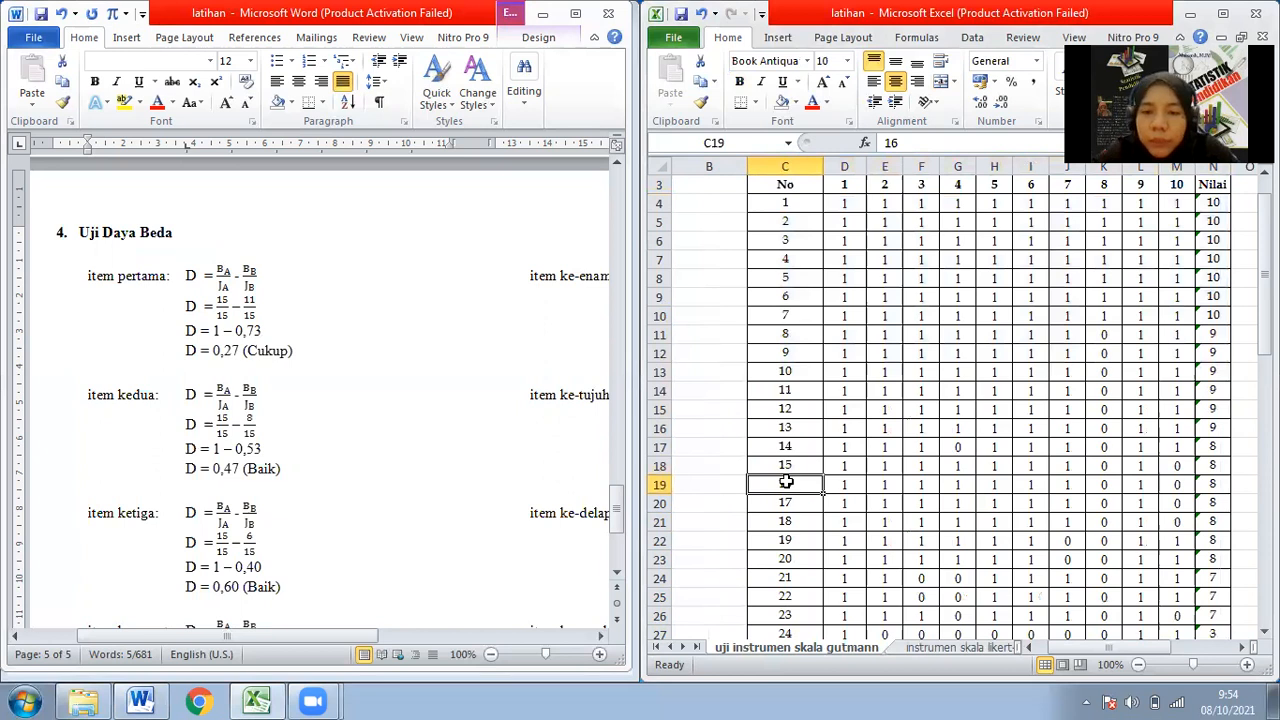
key(Down)
key(Down)
key(Down)
key(Down)
key(Down)
key(Down)
key(Down)
key(Down)
key(Down)
key(Down)
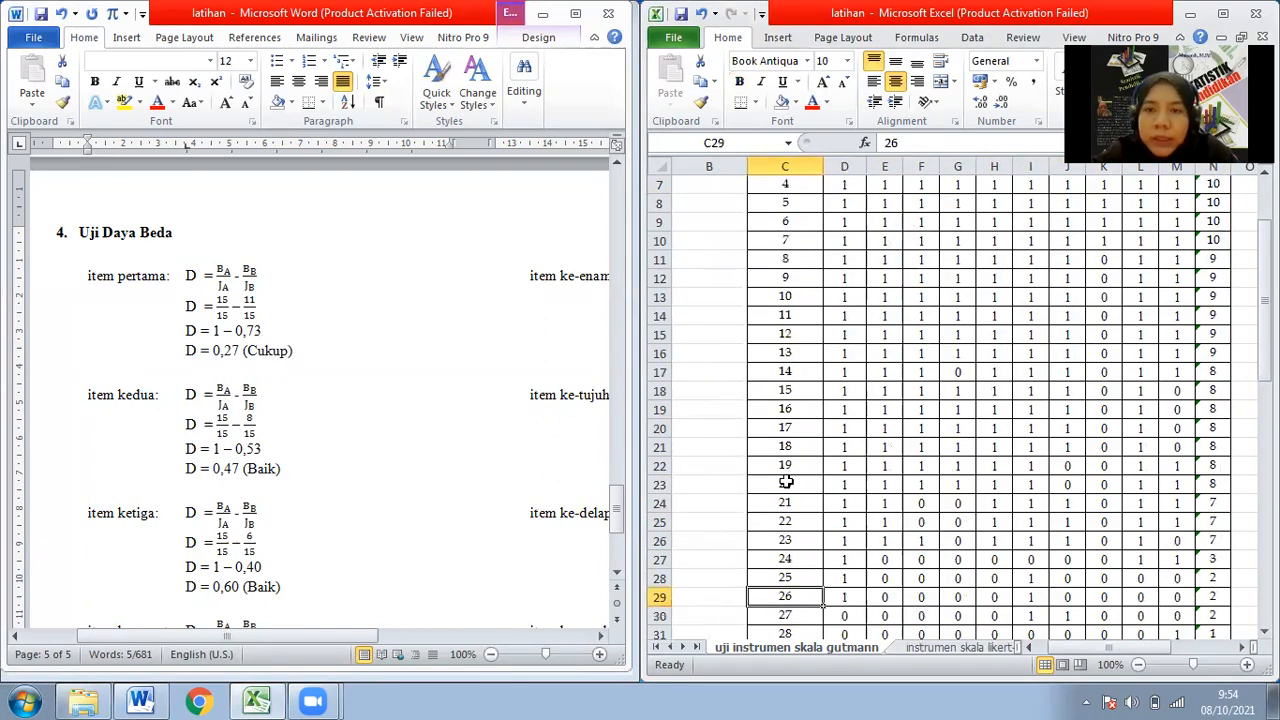
Save the workbook and highlight the upper group of respondents 1 to 15 again across C4:N18.
key(ctrl+Up)
key(ctrl+s)
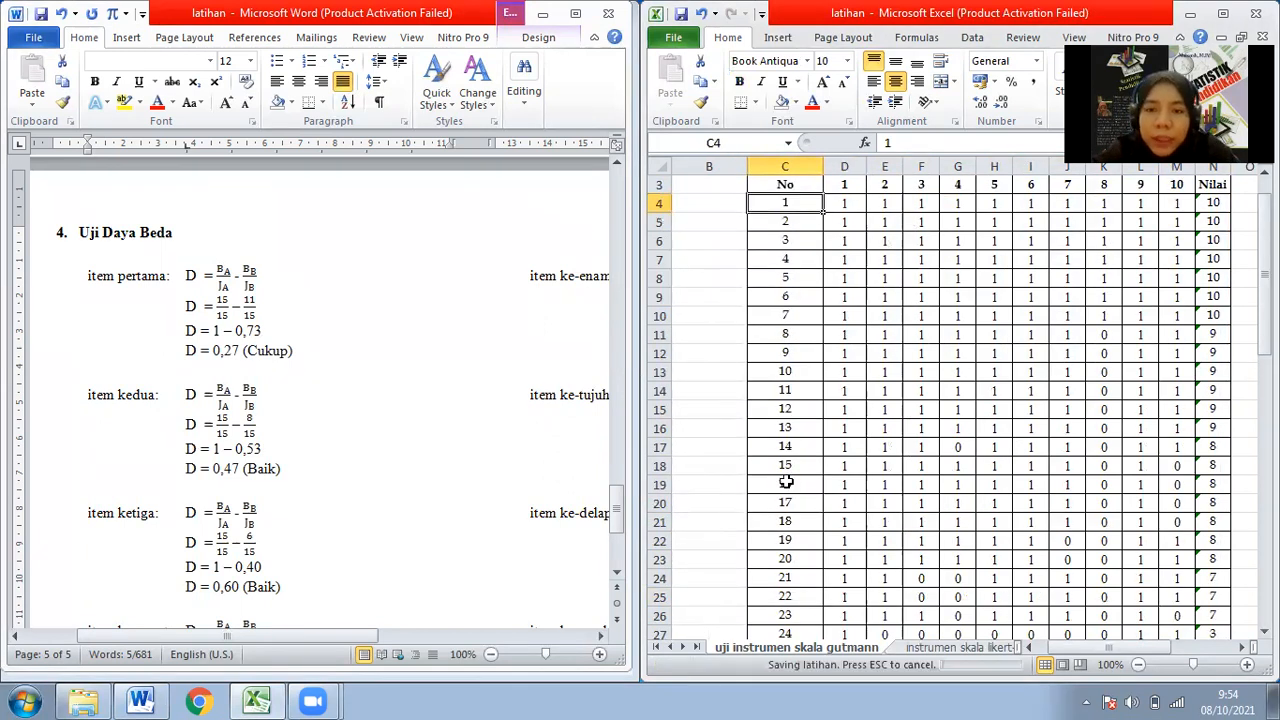
key(shift+Down)
key(shift+Down)
key(shift+Down)
key(shift+Down)
key(shift+Down)
key(shift+Down)
key(shift+Down)
key(shift+Down)
key(shift+Down)
key(shift+Down)
key(shift+Down)
key(shift+Down)
key(shift+Down)
key(shift+Down)
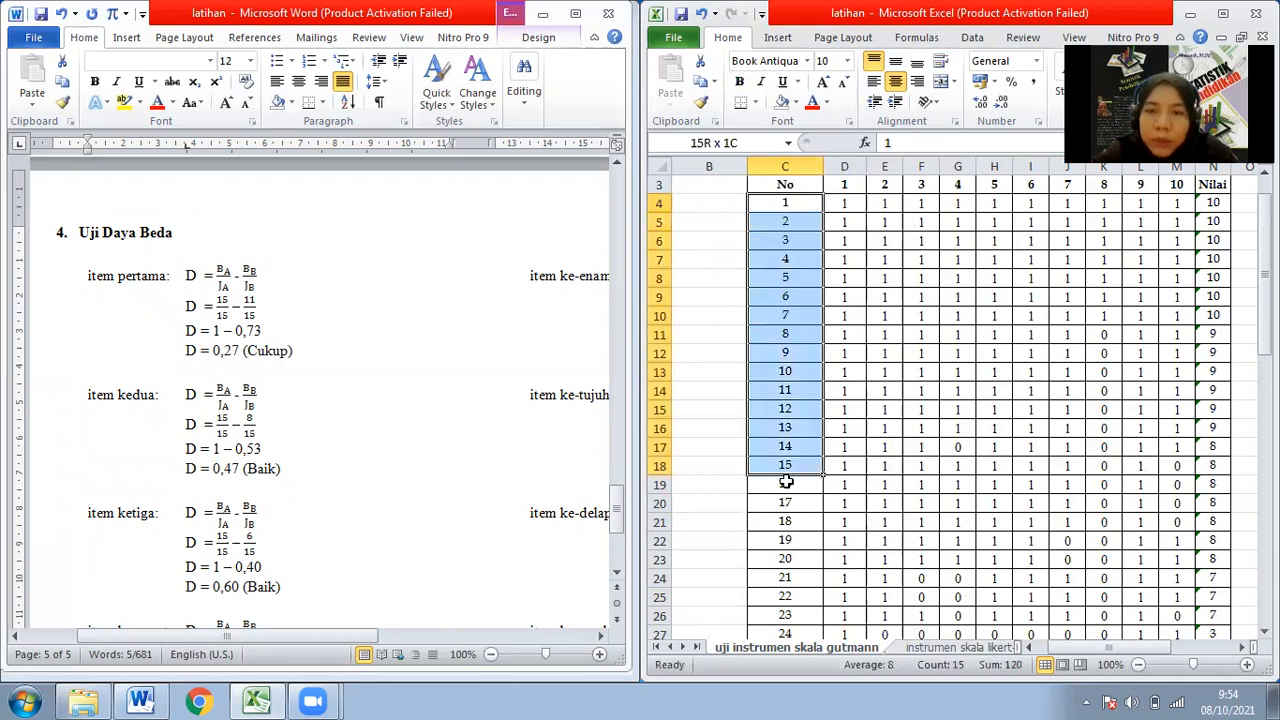
key(ctrl+shift+Right)
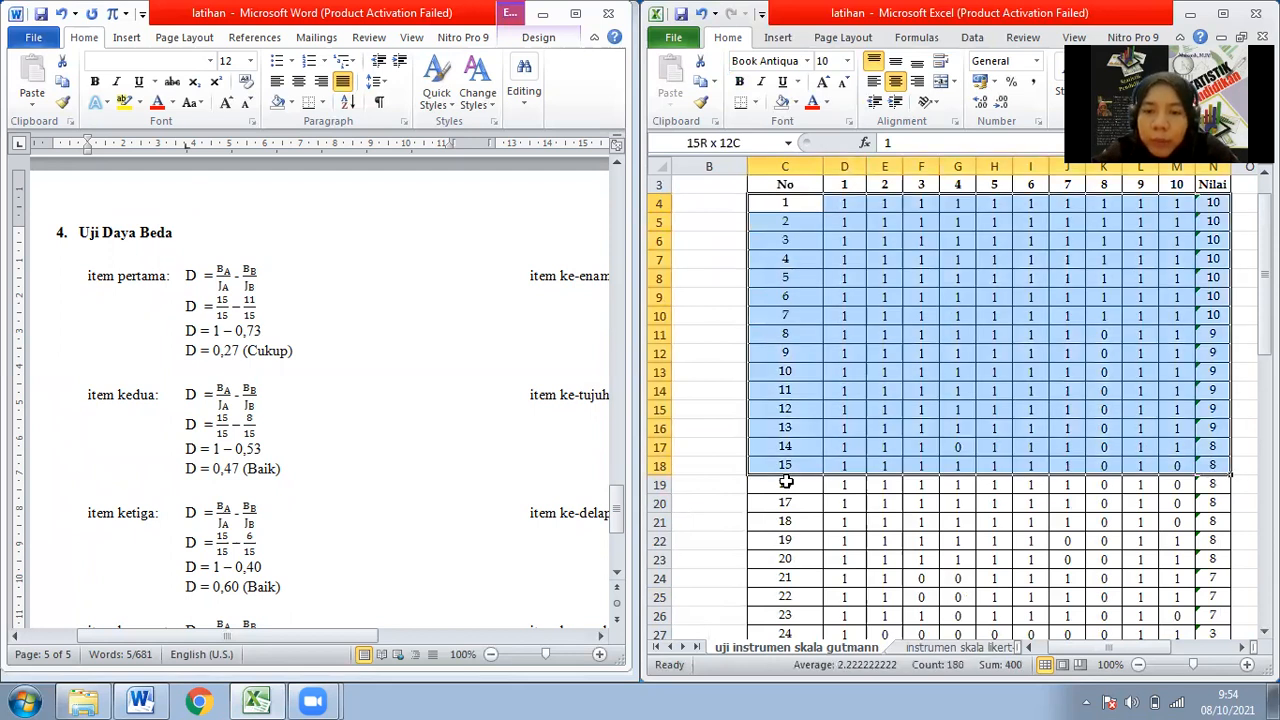
Highlight the lower group, respondents 16 to 30, with all their scores in C19:N33.
key(Down)
key(Down)
key(Down)
key(Down)
key(Down)
key(Down)
key(Down)
key(Down)
key(Down)
key(Down)
key(Down)
key(Down)
key(Down)
key(Down)
key(Down)
key(Down)
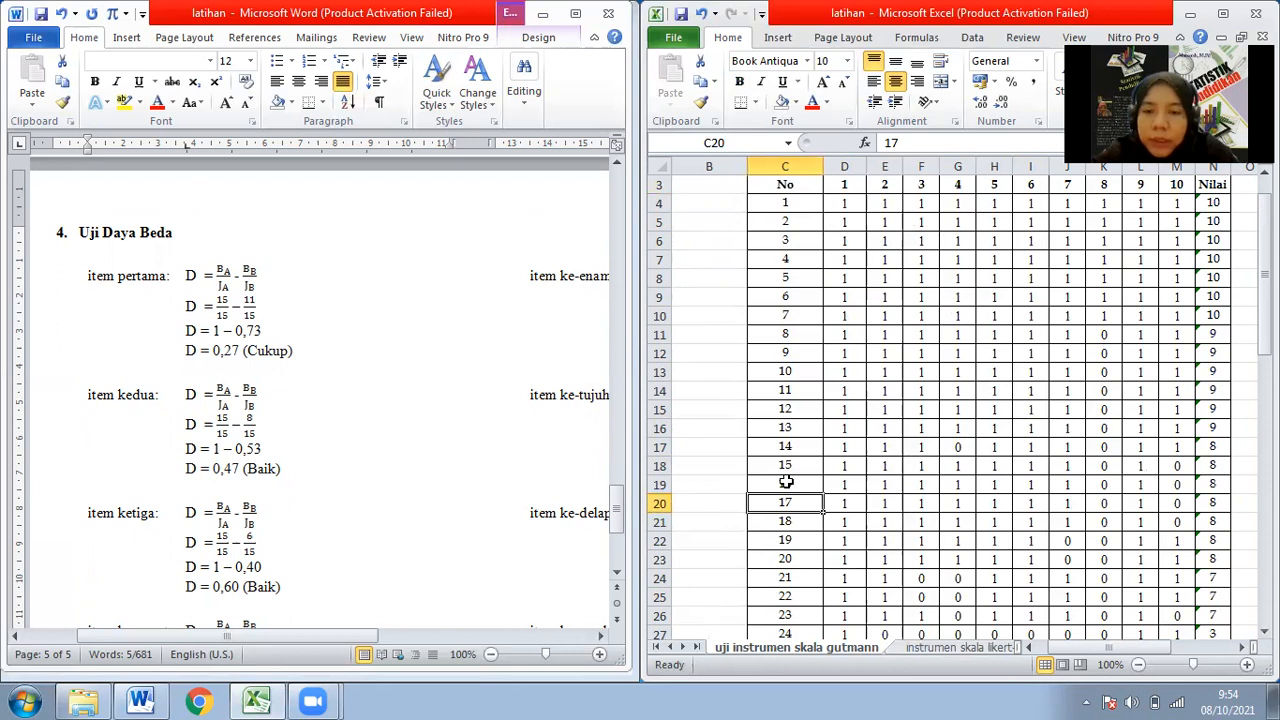
click(786, 483)
key(ctrl+shift+Down)
key(shift+Up)
key(shift+Up)
key(shift+Up)
key(shift+Up)
key(shift+Up)
key(shift+Up)
key(shift+Up)
key(shift+Up)
key(shift+Up)
key(shift+Up)
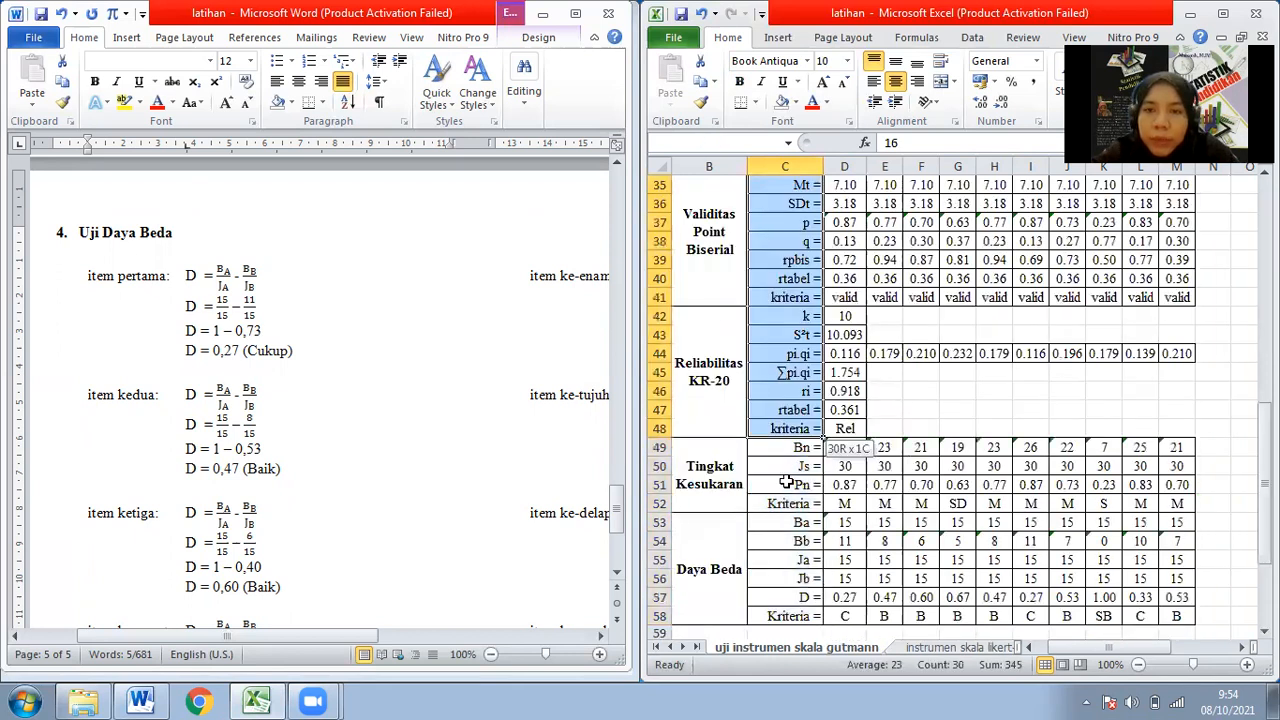
key(shift+Up)
key(shift+Up)
key(shift+Up)
key(shift+Up)
key(shift+Up)
key(shift+Up)
key(shift+Up)
key(shift+Up)
key(shift+Up)
key(shift+Up)
key(shift+Up)
key(shift+Up)
key(shift+Up)
key(shift+Up)
key(shift+Up)
key(shift+Up)
key(shift+Up)
key(shift+Up)
key(shift+Up)
key(shift+Down)
key(shift+Down)
key(shift+Down)
key(shift+Down)
key(shift+Right)
key(shift+Right)
key(shift+Right)
key(shift+Right)
key(shift+Right)
key(shift+Right)
key(shift+Right)
key(shift+Right)
key(shift+Right)
key(shift+Right)
key(shift+Right)
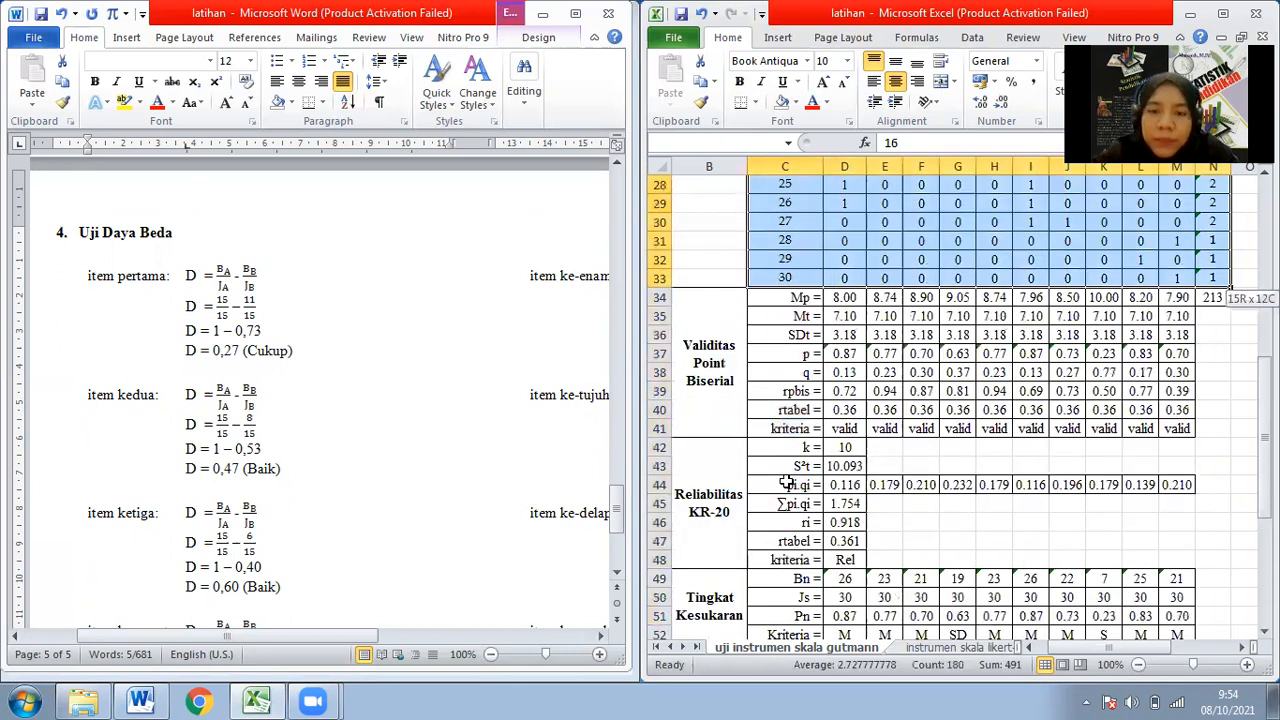
Examine the Ba formula for item 1 in D53 of the Daya Beda block.
click(748, 545)
key(Down)
key(Down)
key(Down)
key(Down)
key(Down)
key(Down)
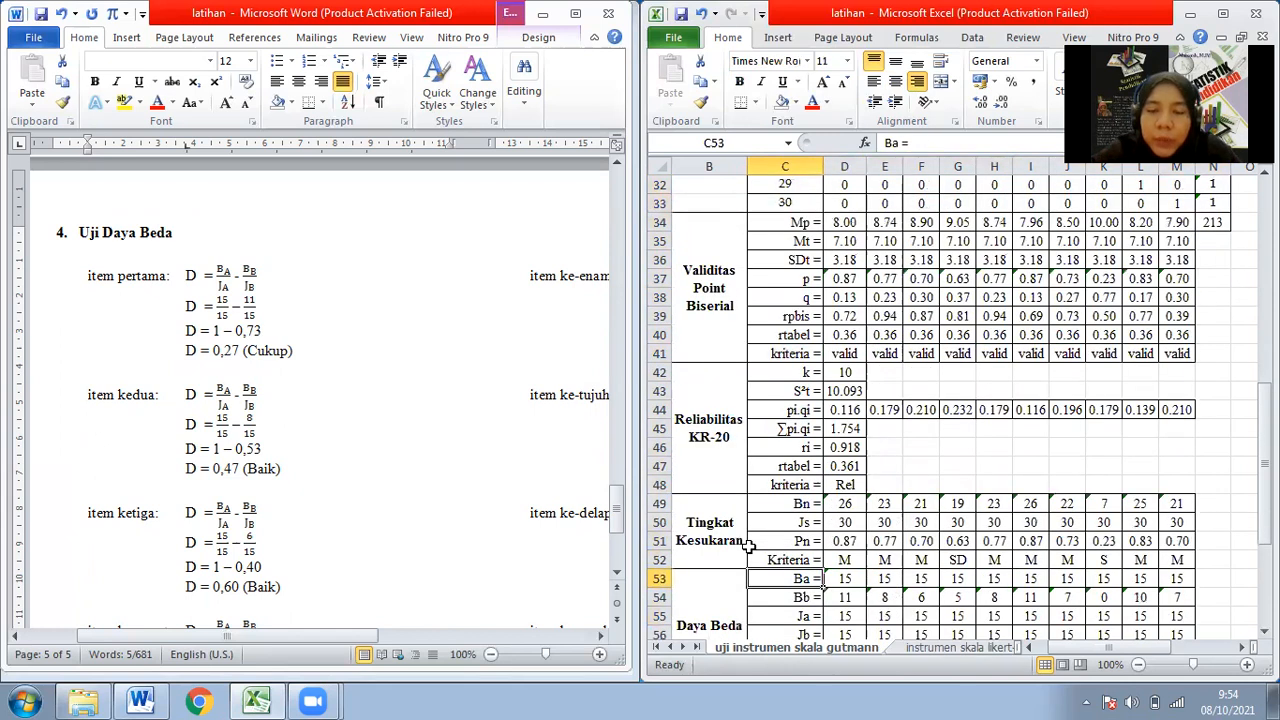
key(Right)
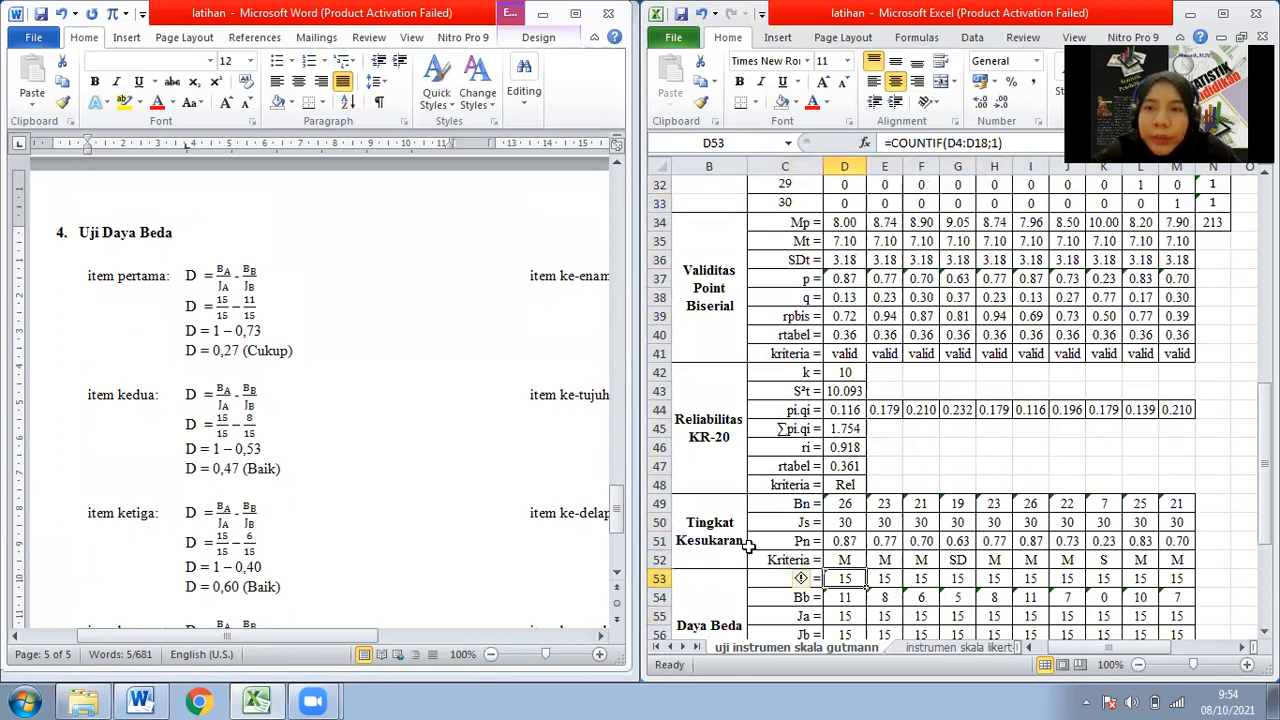